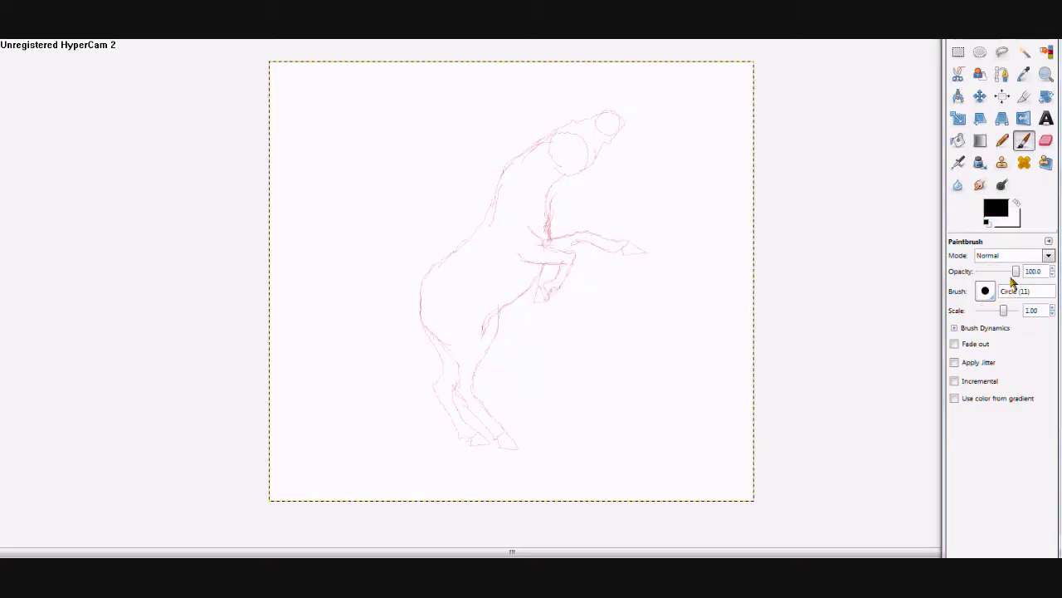
Trace the horse's neck, head underside and jaw in thick black over the pink sketch
key("z")
left_click(559, 208)
key("p")
mouse_move(604, 100)
left_mouse_down()
mouse_move(260, 477)
mouse_move(743, 175)
left_mouse_up()
key("ctrl+z")
mouse_move(610, 96)
left_mouse_down()
mouse_move(806, 95)
mouse_move(671, 194)
mouse_move(598, 403)
left_mouse_up()
scroll(721, 292, "down", 5)
mouse_move(535, 106)
left_mouse_down()
mouse_move(826, 148)
mouse_move(660, 175)
mouse_move(585, 142)
mouse_move(651, 251)
left_mouse_up()
mouse_move(509, 170)
left_mouse_down()
mouse_move(656, 219)
mouse_move(591, 330)
left_mouse_up()
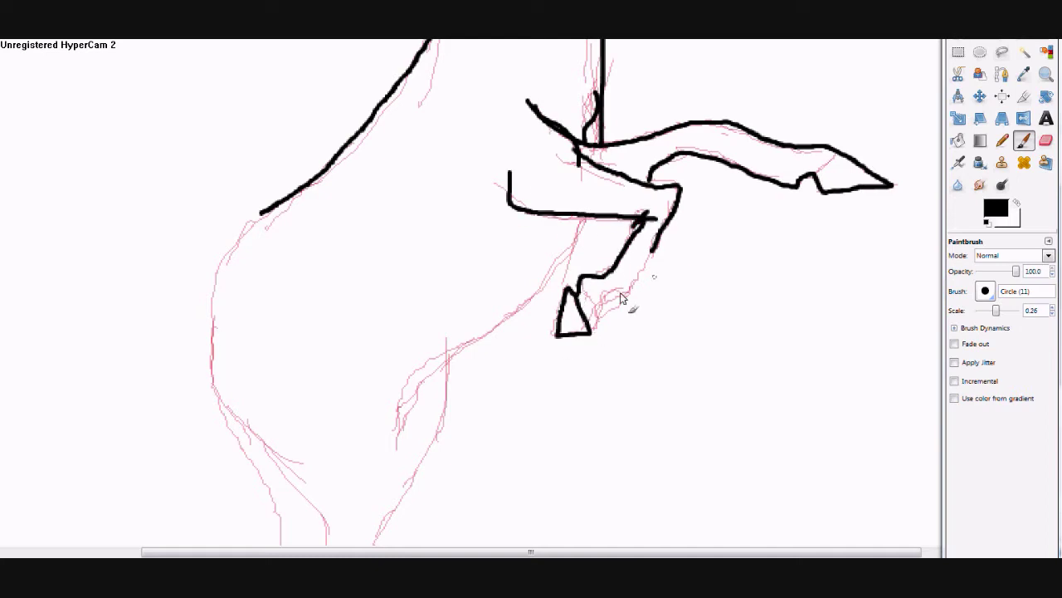
Continue the black outline down the horse's body and legs
scroll(540, 161, "down", 3)
mouse_move(540, 161)
left_mouse_down()
mouse_move(387, 396)
mouse_move(410, 531)
left_mouse_up()
scroll(410, 532, "down", 4)
left_click_drag(451, 320, 401, 317)
left_click_drag(314, 129, 388, 297)
mouse_move(232, 42)
left_mouse_down()
mouse_move(369, 377)
mouse_move(419, 377)
left_mouse_up()
left_click_drag(308, 199, 377, 332)
scroll(378, 332, "up", 5)
left_click_drag(253, 106, 235, 318)
Add the remaining black outline strokes over the sketch lines
scroll(235, 318, "up", 5)
left_click_drag(596, 114, 629, 77)
scroll(812, 164, "up", 3)
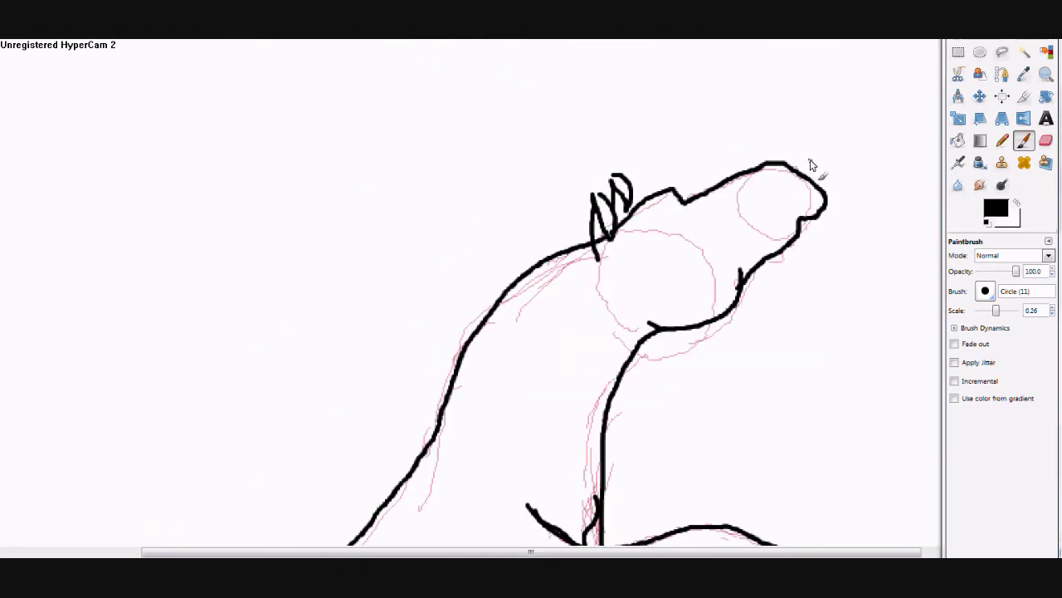
scroll(682, 241, "down", 3)
scroll(789, 230, "up", 3)
left_click_drag(801, 234, 743, 298)
scroll(851, 296, "down", 3)
scroll(830, 282, "down", 5)
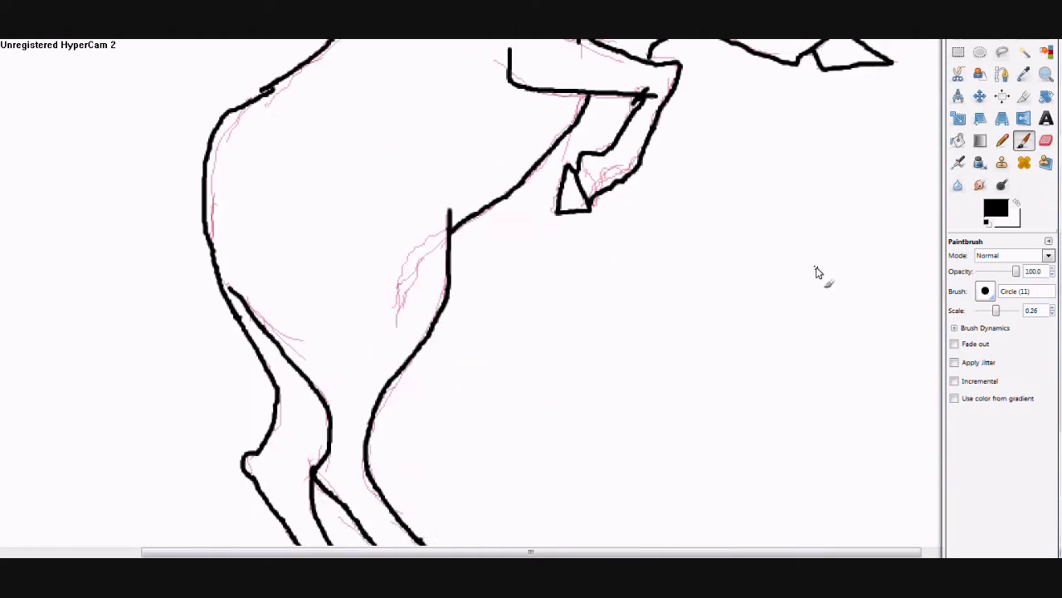
Draw flowing black hair strands along the tail down to its tip
key("shift+ctrl+j")
left_click_drag(406, 282, 364, 390)
left_click_drag(419, 275, 400, 310)
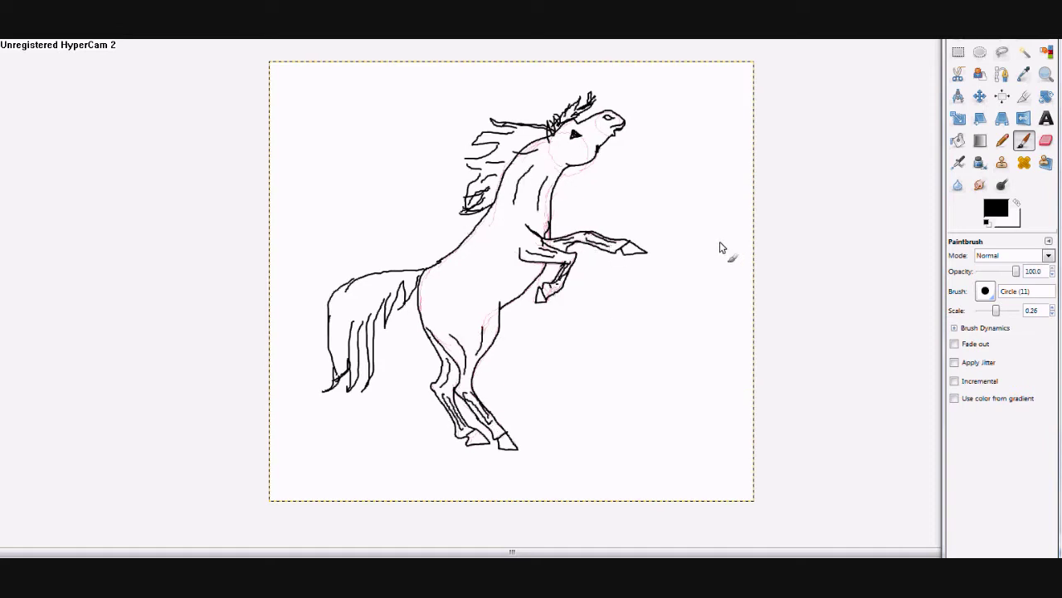
key("shift+e")
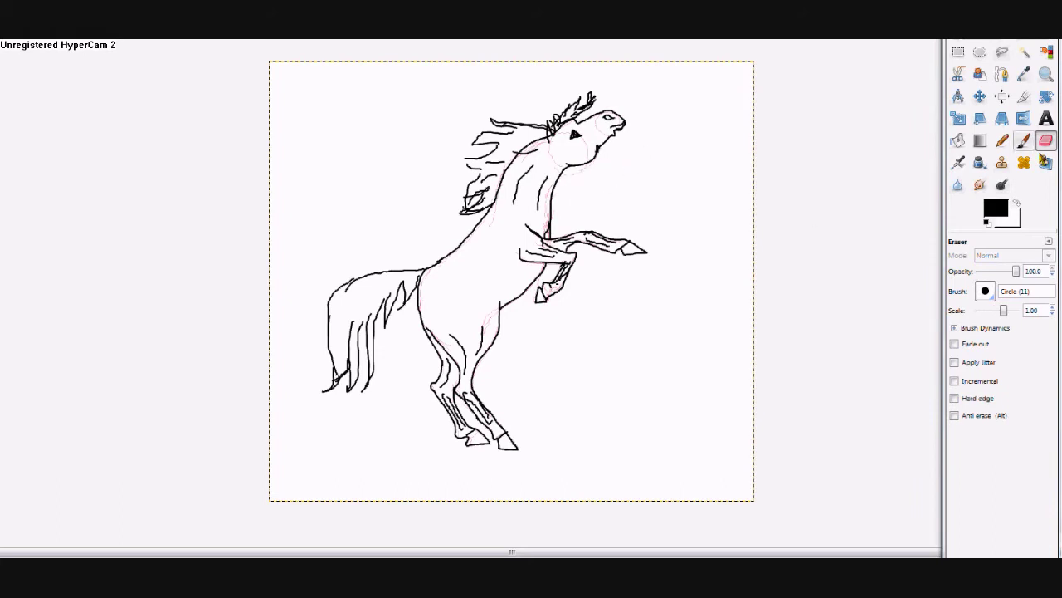
Shrink the eraser and erase the stray neck stroke and pink lines near the leg
scroll(553, 146, "up", 4, "ctrl")
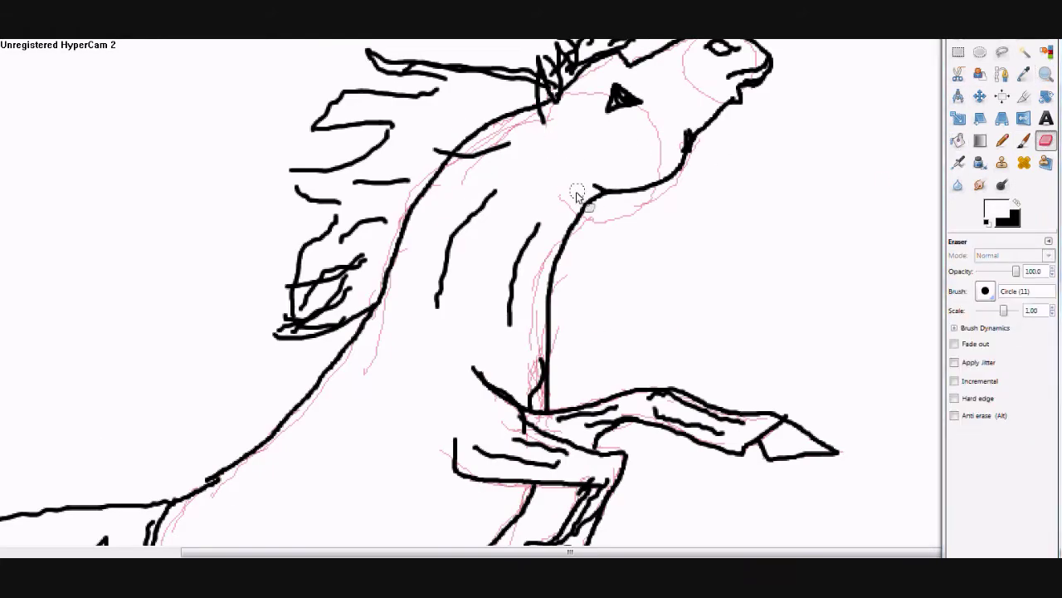
scroll(689, 219, "up", 3)
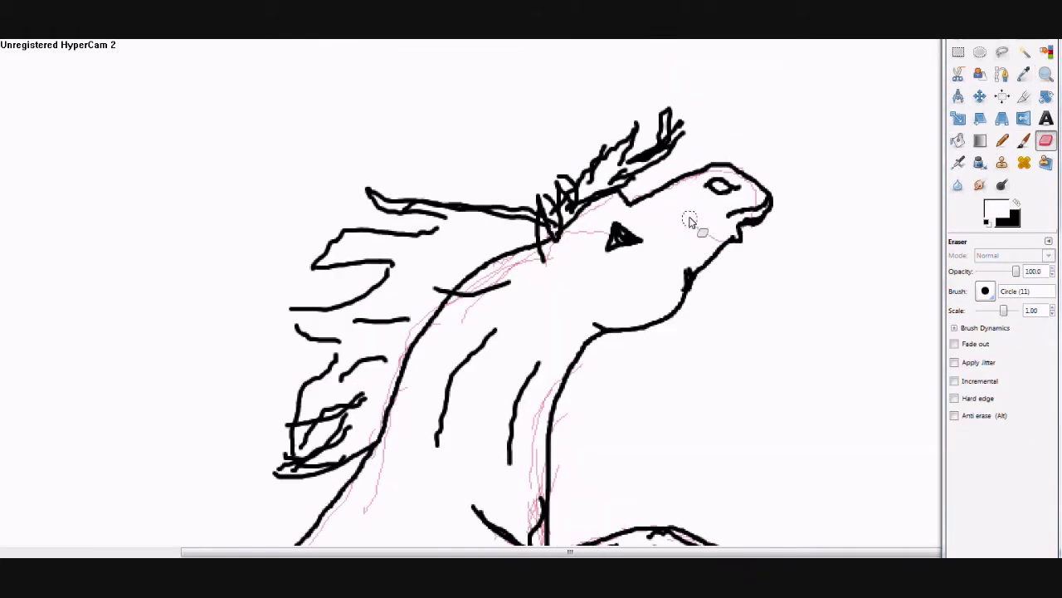
left_click_drag(1004, 310, 997, 310)
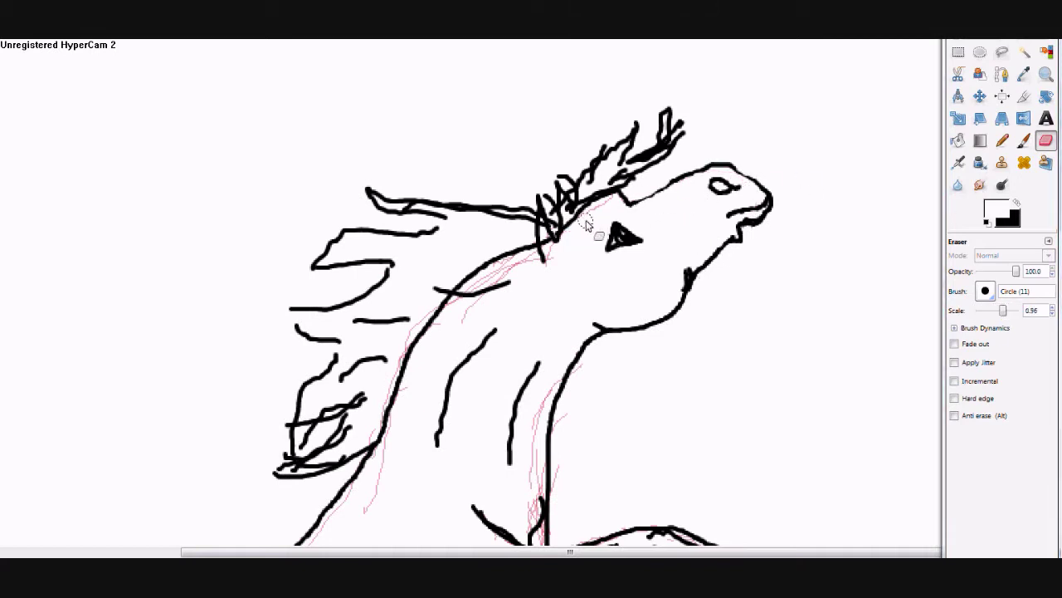
left_click_drag(529, 274, 456, 323)
scroll(556, 265, "down", 3)
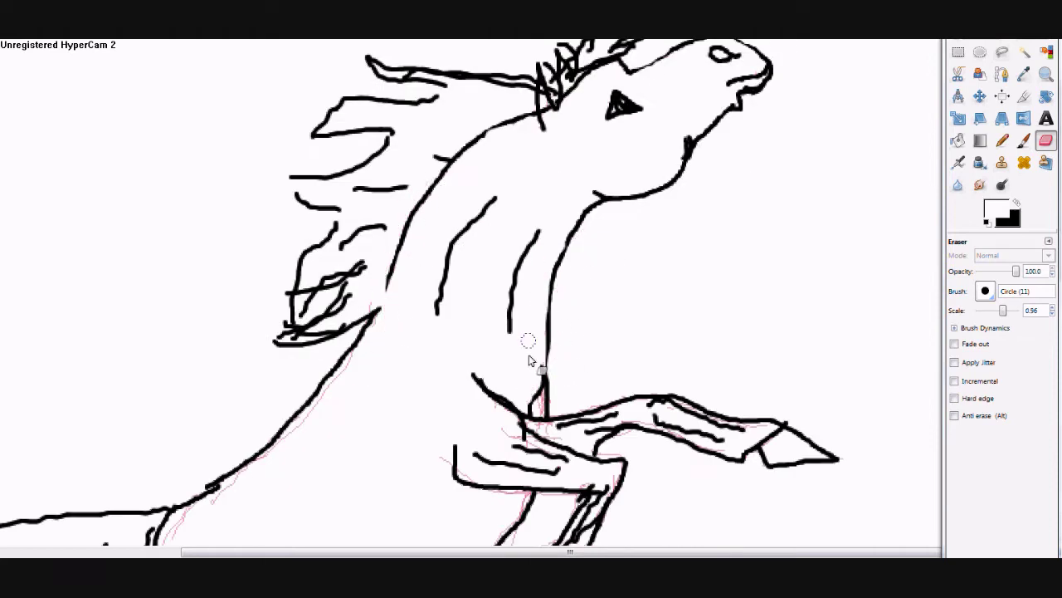
scroll(531, 361, "down", 5)
left_click_drag(367, 382, 384, 387)
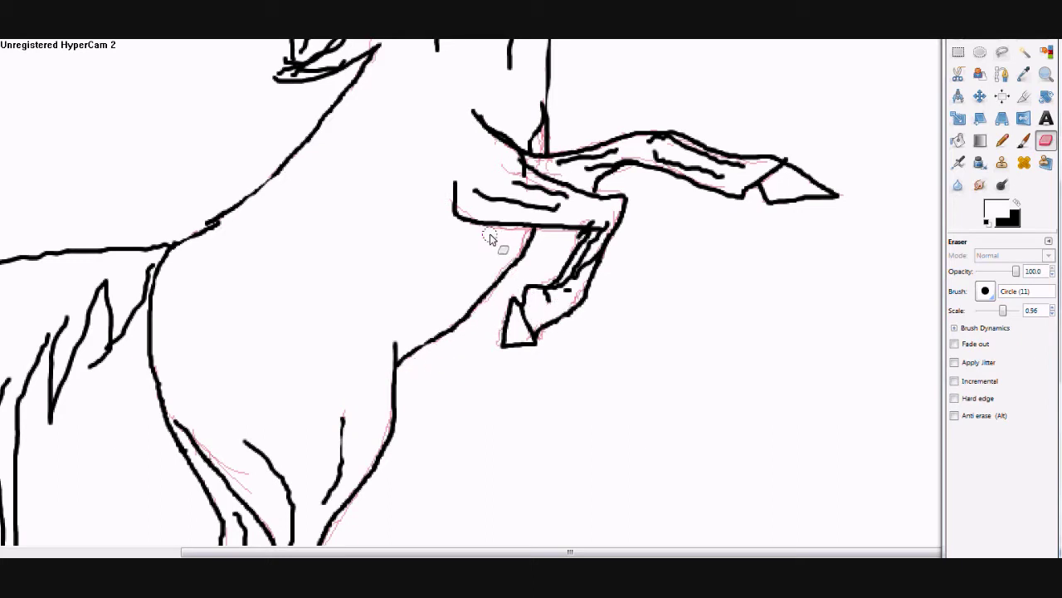
Paint white over the raised foreleg's pink guide lines
key("z")
left_click(681, 171)
left_click(1019, 143)
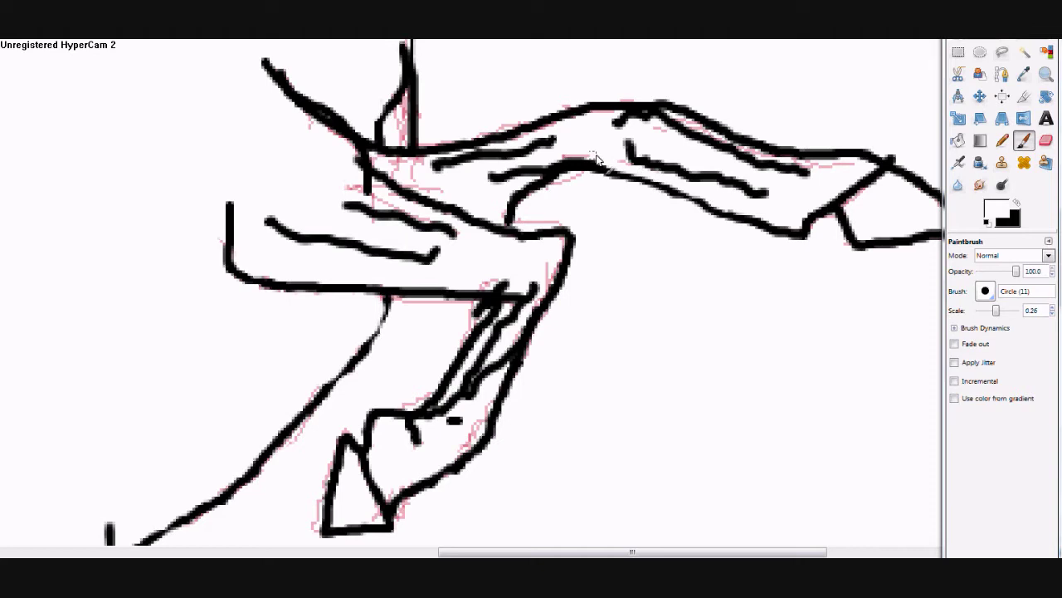
left_click_drag(595, 160, 780, 162)
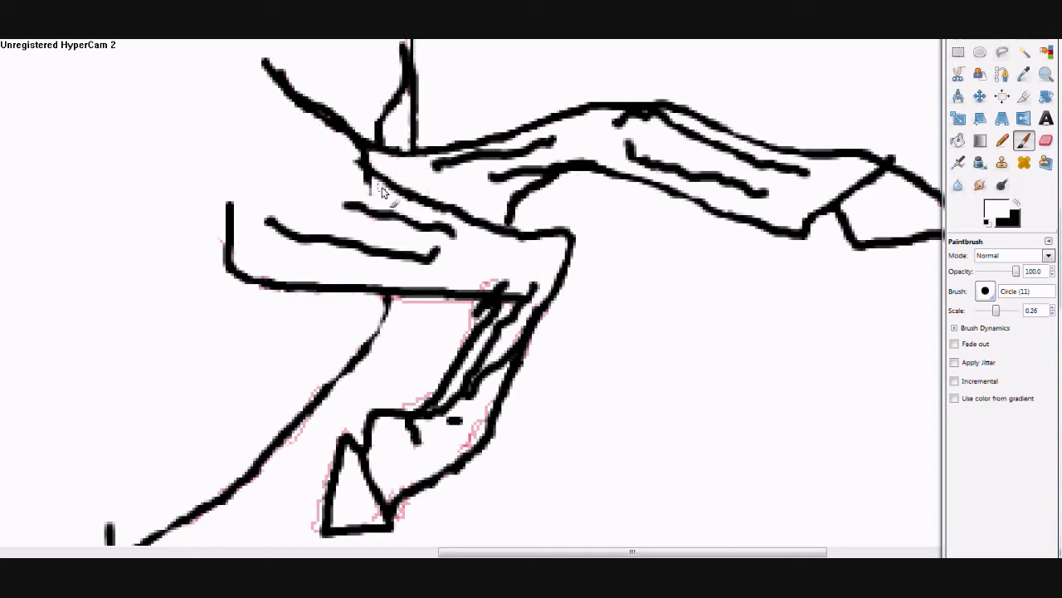
Redraw the lower leg's pink guide line in black
scroll(460, 448, "down", 5)
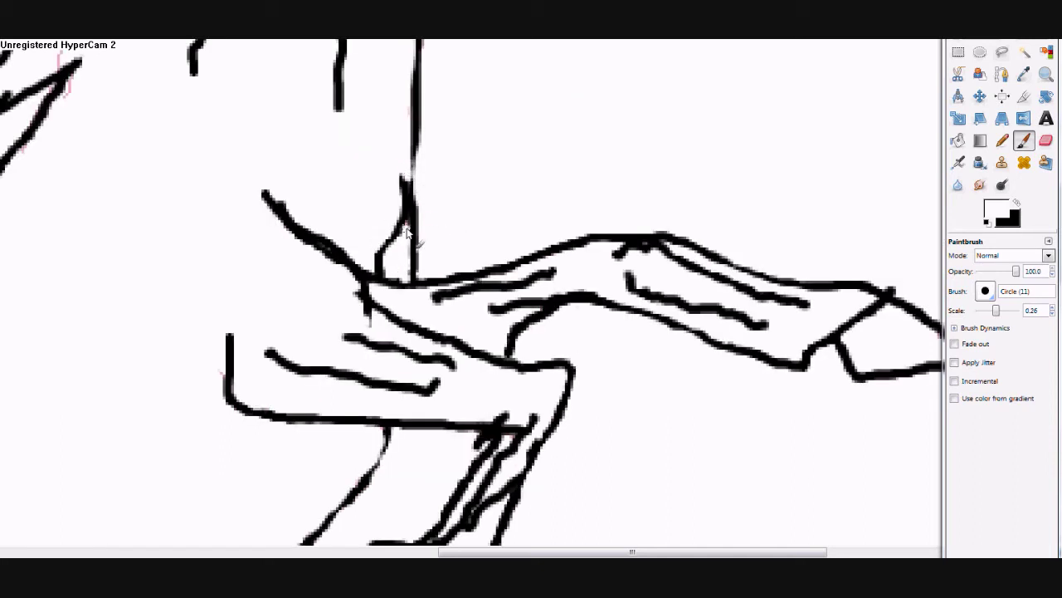
scroll(543, 231, "down", 3)
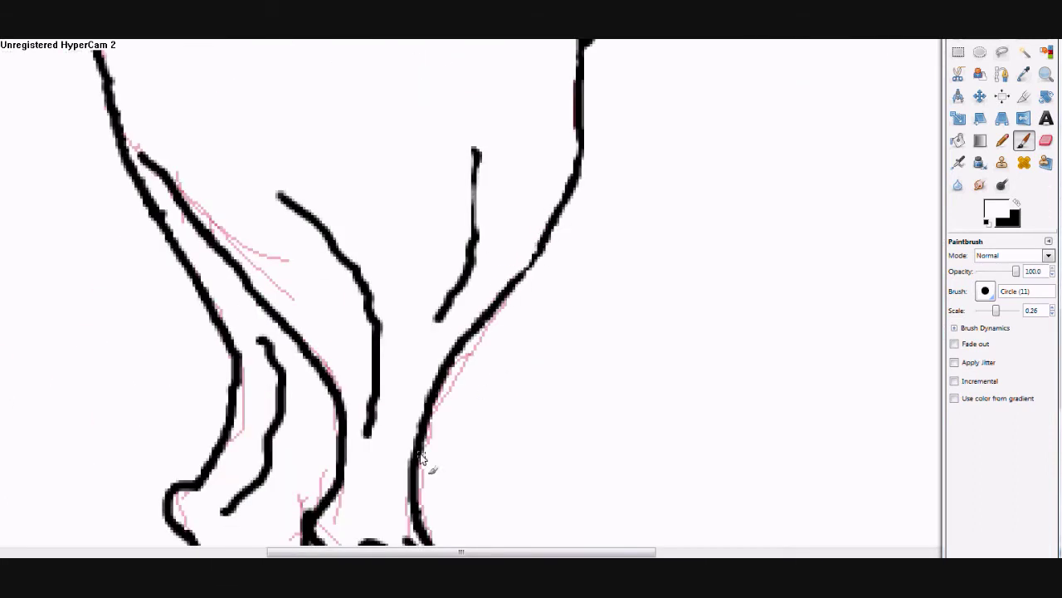
scroll(487, 331, "down", 3)
scroll(390, 239, "down", 6)
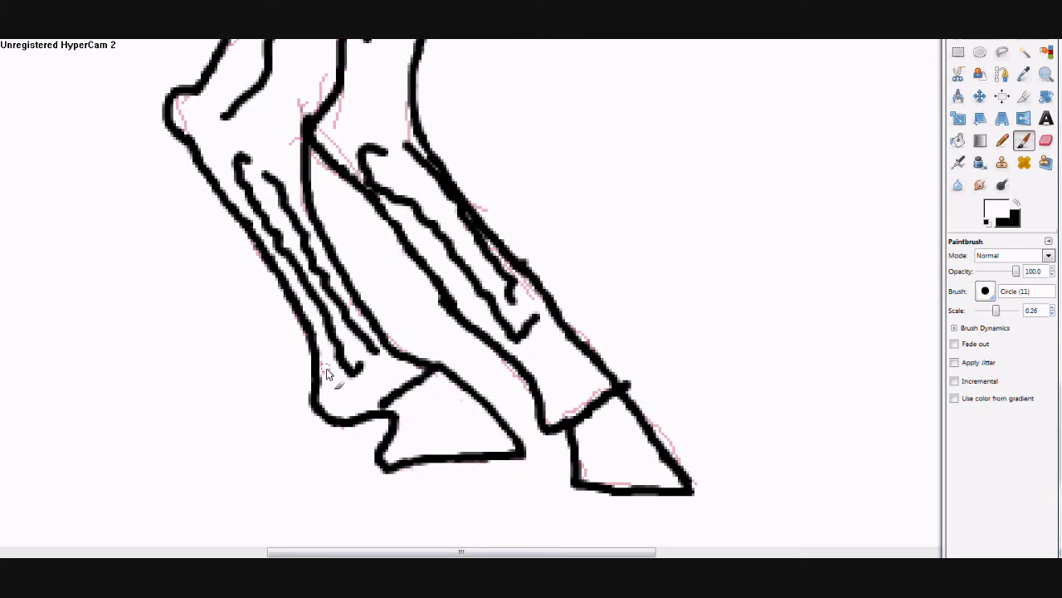
scroll(197, 199, "up", 3)
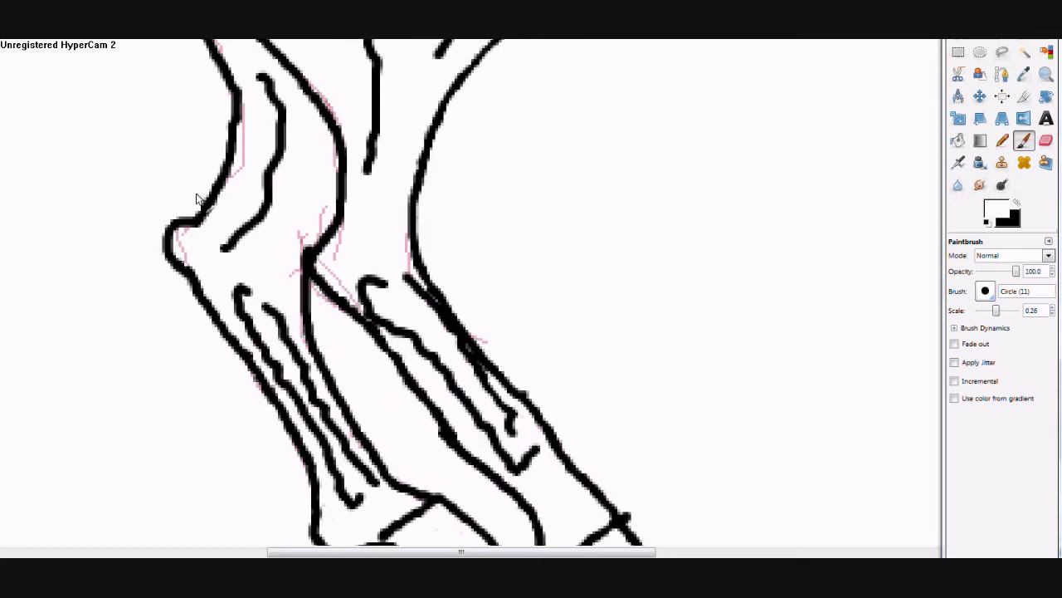
left_click_drag(316, 286, 362, 317)
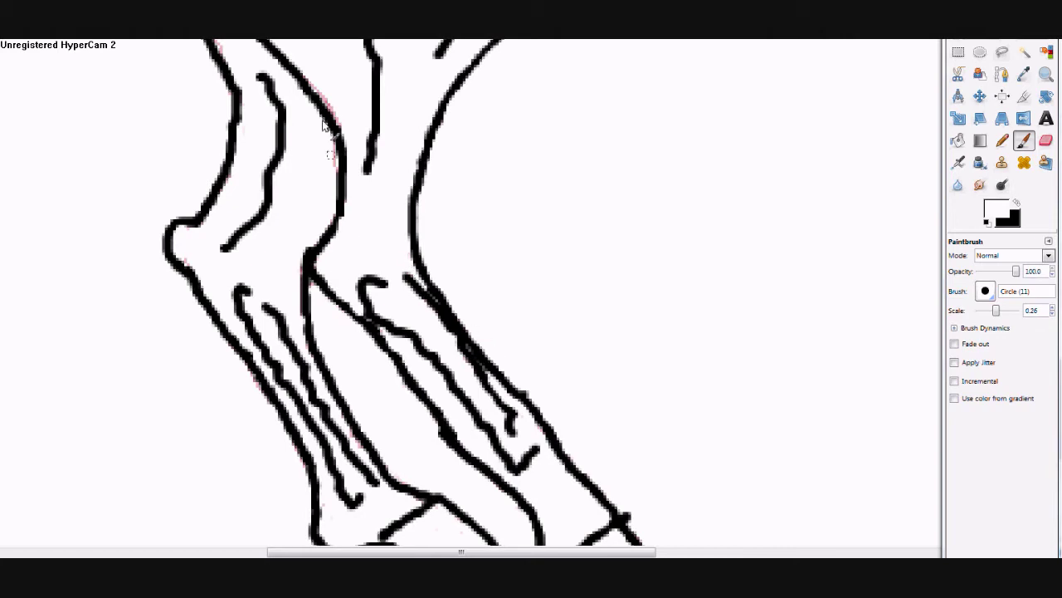
scroll(255, 390, "up", 10)
scroll(168, 330, "up", 5)
scroll(218, 302, "up", 5)
scroll(441, 330, "right", 5)
scroll(442, 330, "right", 5)
scroll(491, 255, "down", 3)
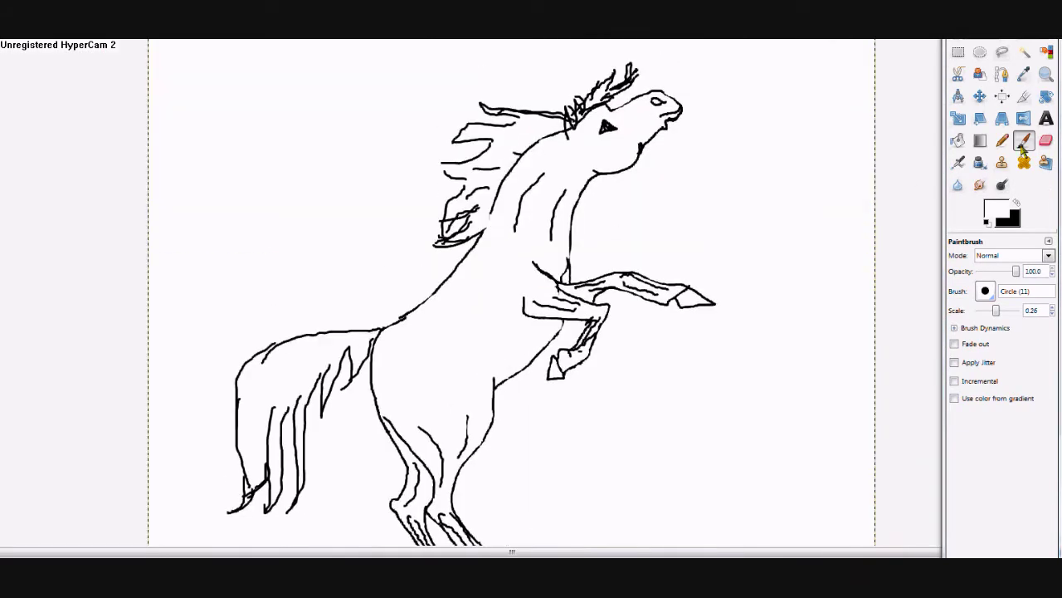
Set the foreground to grey and paint the right hoof
scroll(498, 332, "down", 3)
left_click(1024, 51)
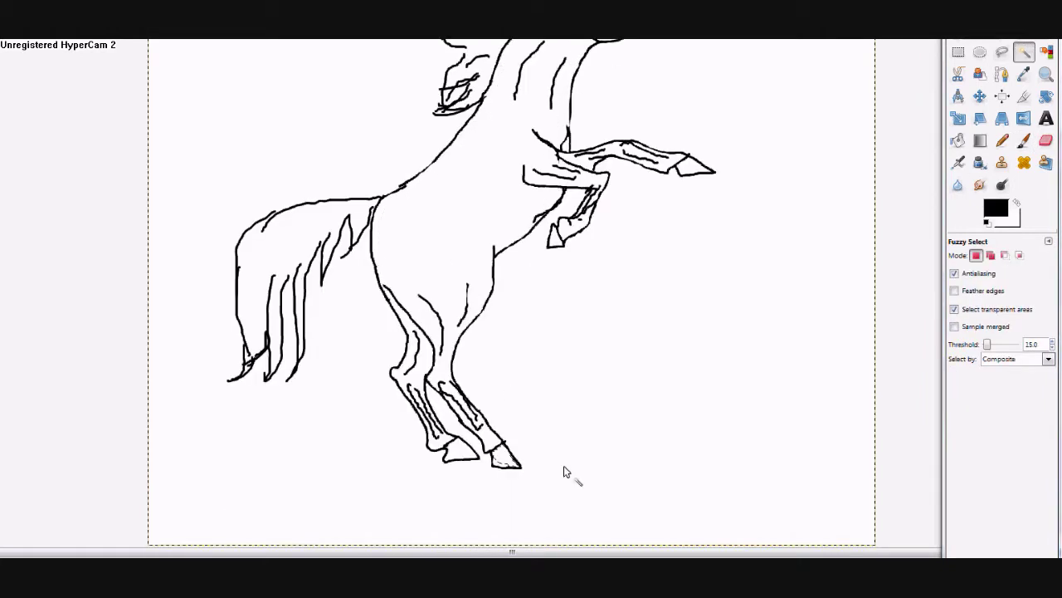
key("z")
left_click(522, 470)
left_click(996, 209)
left_click(205, 190)
key("p")
mouse_move(466, 472)
left_mouse_down()
mouse_move(488, 491)
mouse_move(466, 446)
left_mouse_up()
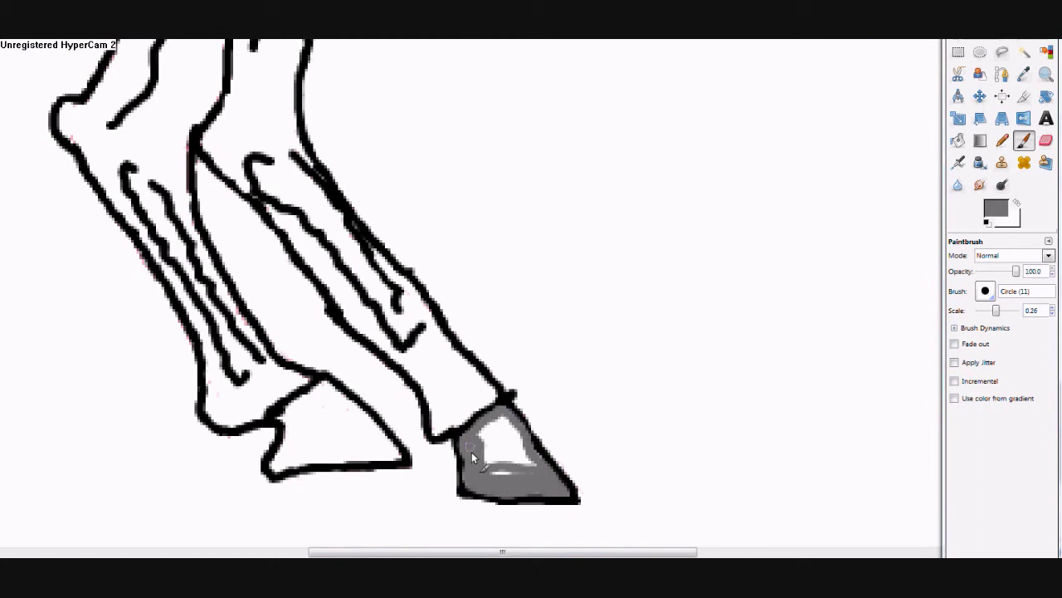
Bucket-fill the left hoof grey and burn both hooves darker
key("shift+b")
left_click(303, 403)
key("p")
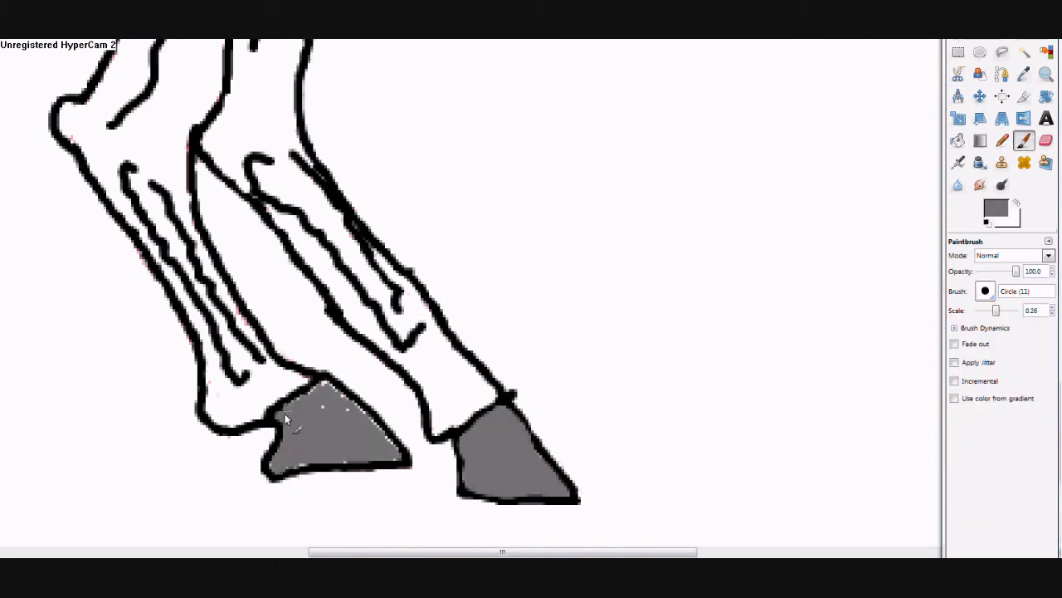
key("shift+d")
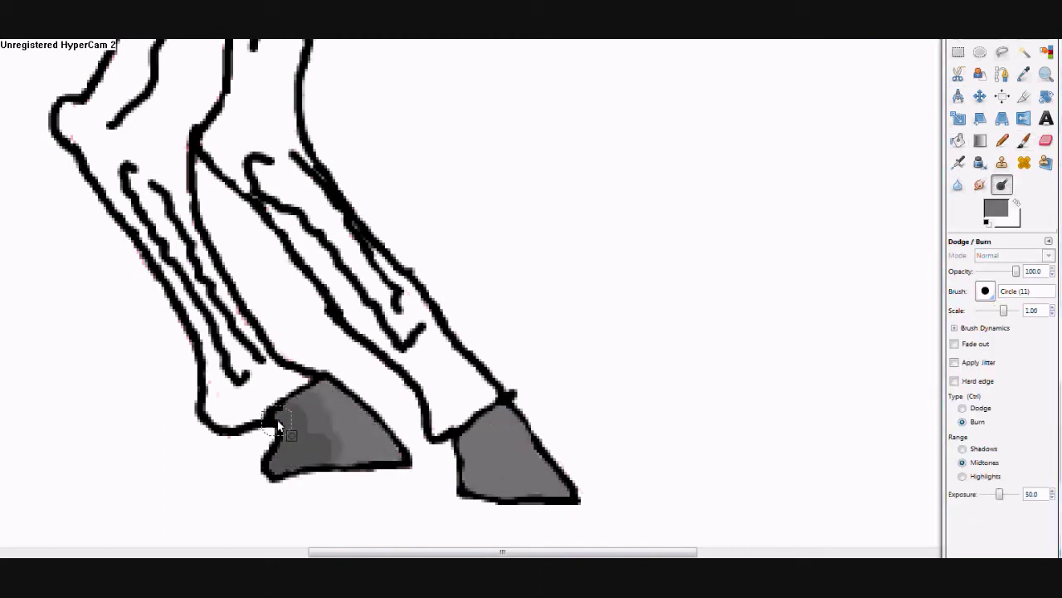
left_click_drag(359, 424, 385, 449)
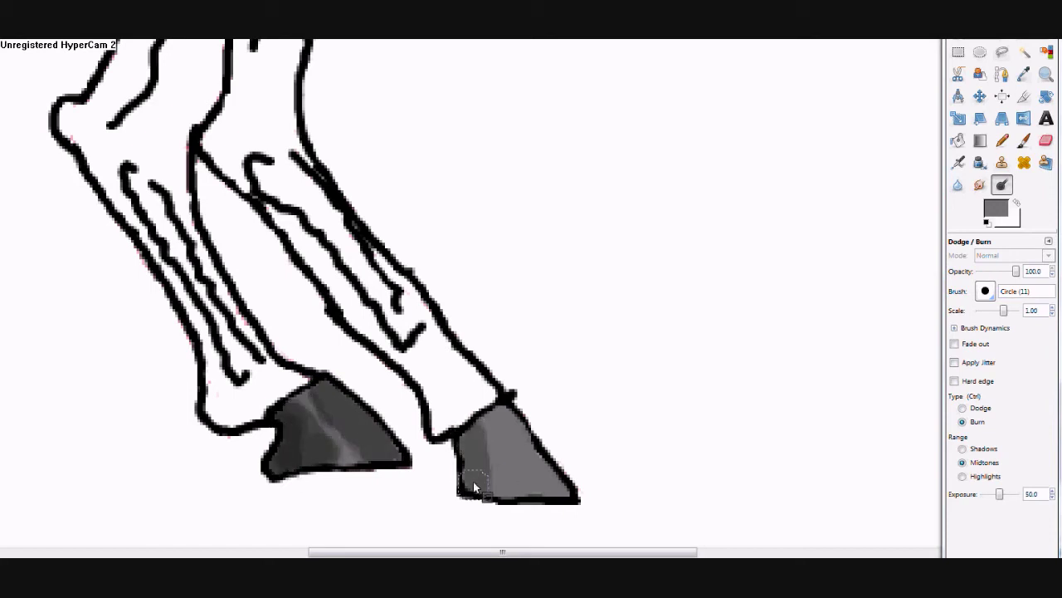
left_click_drag(467, 443, 523, 454)
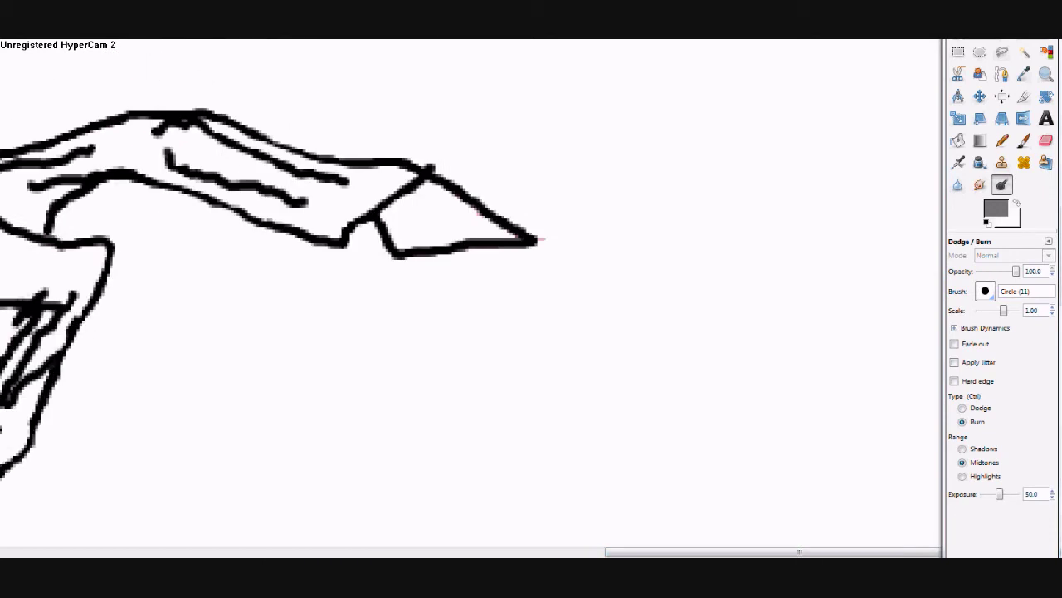
Paint grey onto the raised foreleg's hoof
key("p")
mouse_move(731, 186)
left_mouse_down()
mouse_move(700, 245)
mouse_move(797, 228)
left_mouse_up()
scroll(498, 332, "down", 3)
left_click_drag(178, 324, 187, 406)
scroll(498, 332, "up", 3)
left_click(1009, 183)
Add a few more burn strokes to the hooves and view the whole horse
left_click_drag(714, 254, 816, 240)
scroll(816, 240, "down", 3)
mouse_move(191, 381)
left_mouse_down()
mouse_move(230, 415)
mouse_move(183, 390)
left_mouse_up()
scroll(432, 359, "up", 5)
key("shift+ctrl+j")
Mix a brown foreground colour and test it on the body
left_click(996, 207)
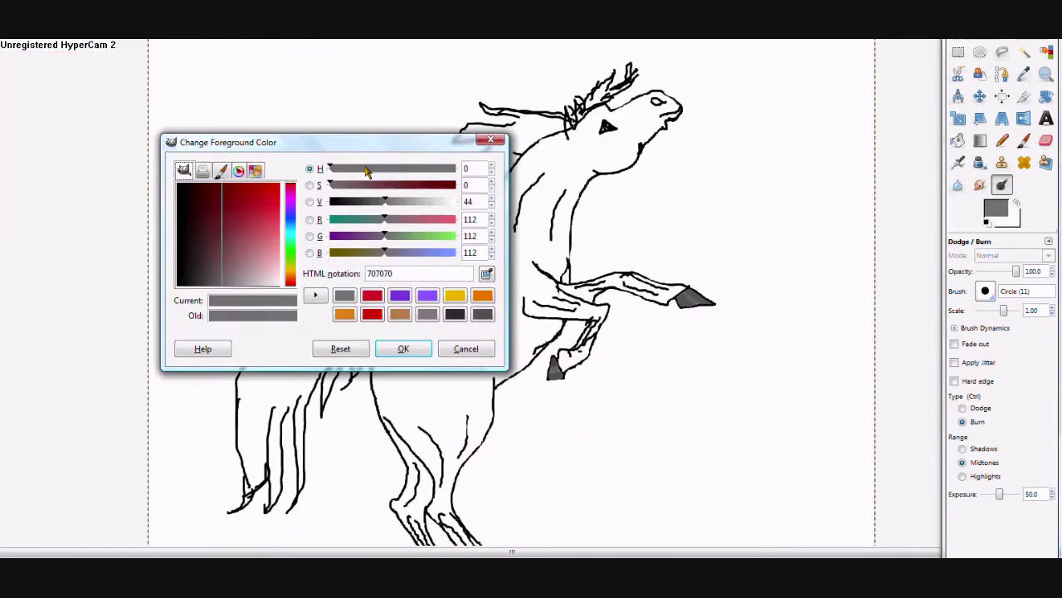
left_click_drag(249, 143, 218, 119)
left_click(201, 176)
left_click_drag(200, 176, 196, 185)
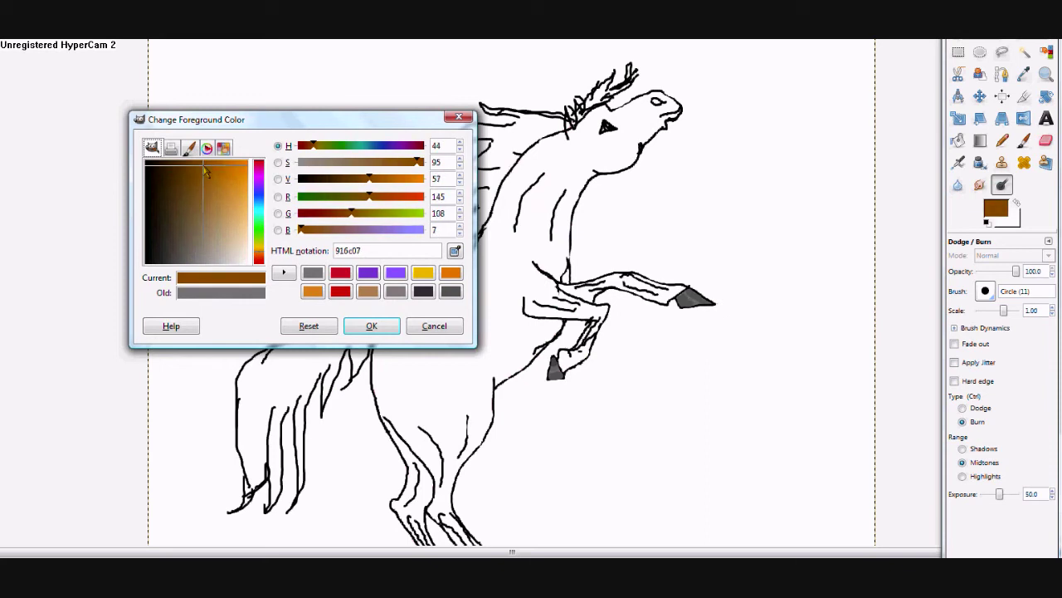
left_click(372, 325)
left_click(1023, 140)
left_click_drag(465, 332, 412, 358)
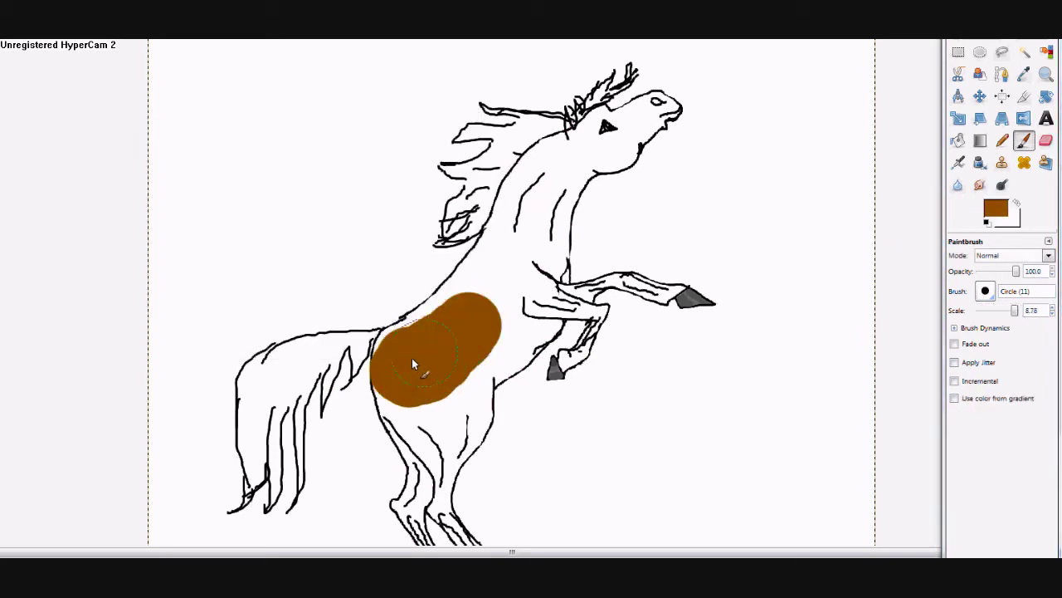
key("ctrl+z")
Bucket-fill the body, head, neck streaks, chest spots and raised foreleg brown
key("shift+b")
left_click(510, 318)
left_click(516, 303)
left_click(631, 132)
left_click(564, 233)
left_click(592, 296)
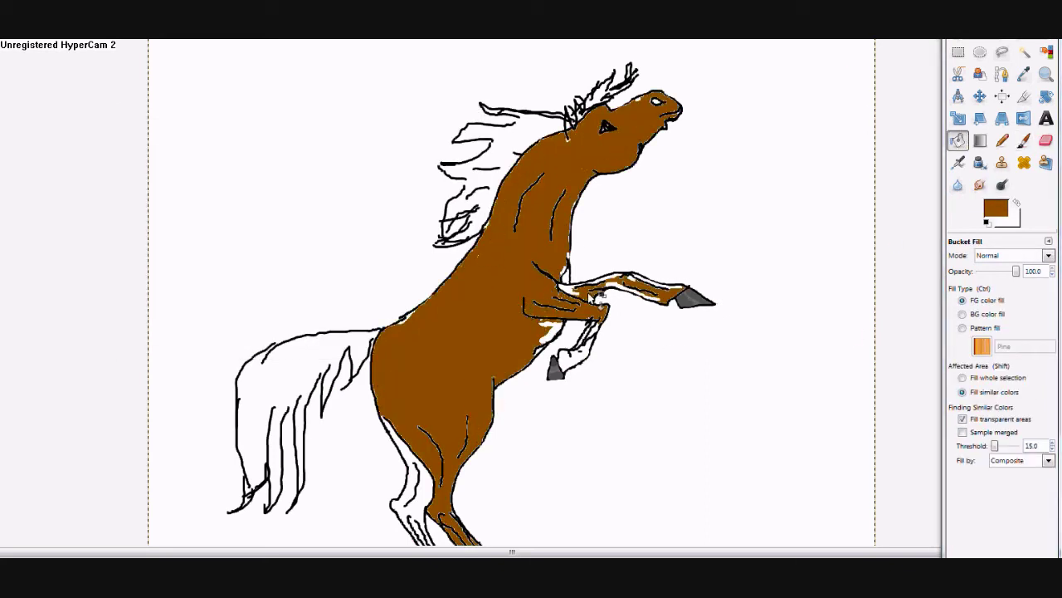
left_click(549, 332)
scroll(424, 364, "down", 3)
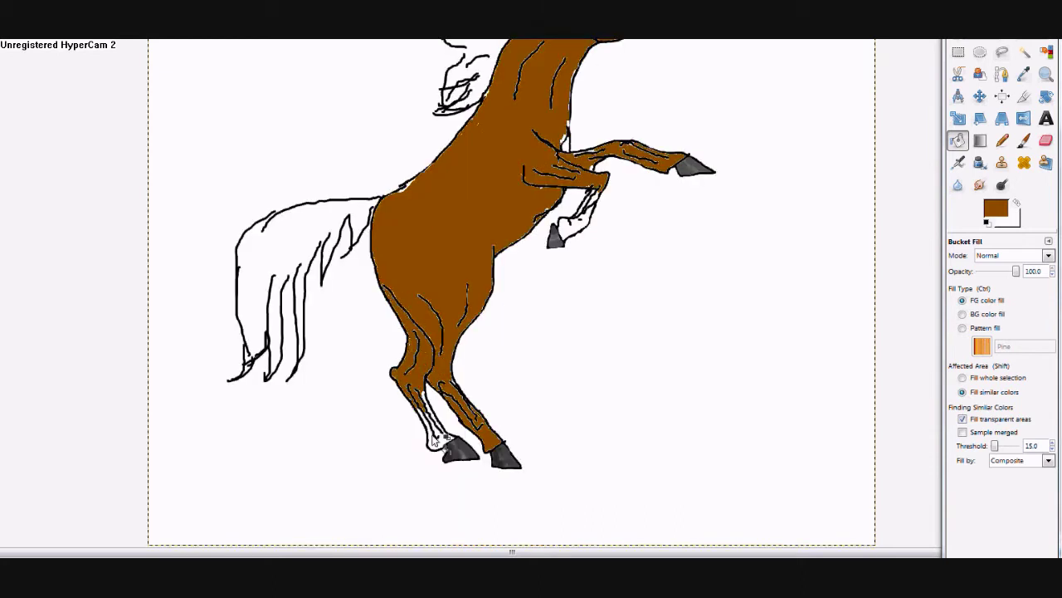
scroll(581, 371, "up", 3)
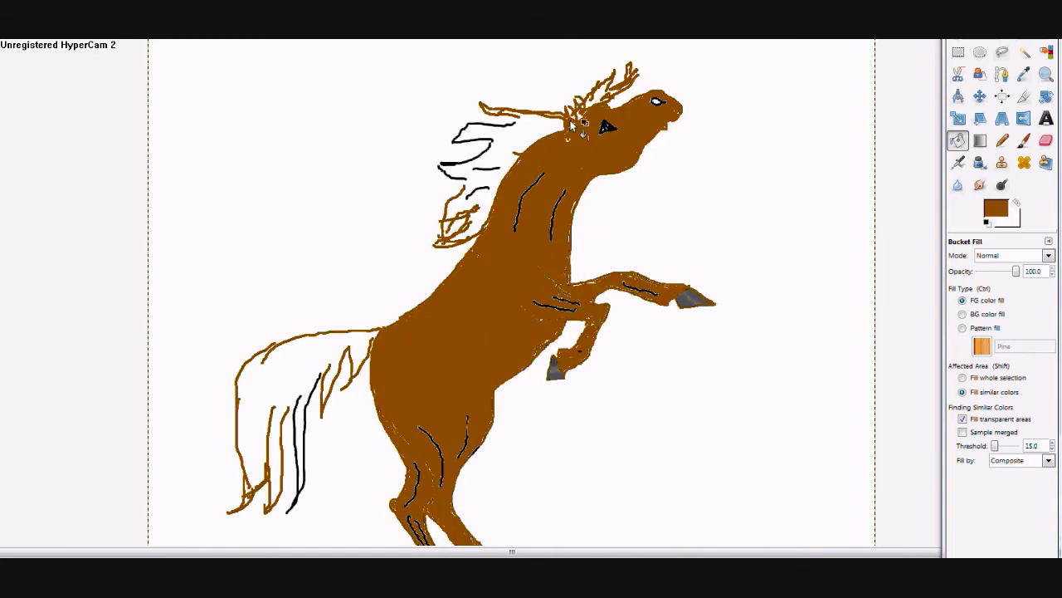
Burn darker shading around the horse's eye
key("p")
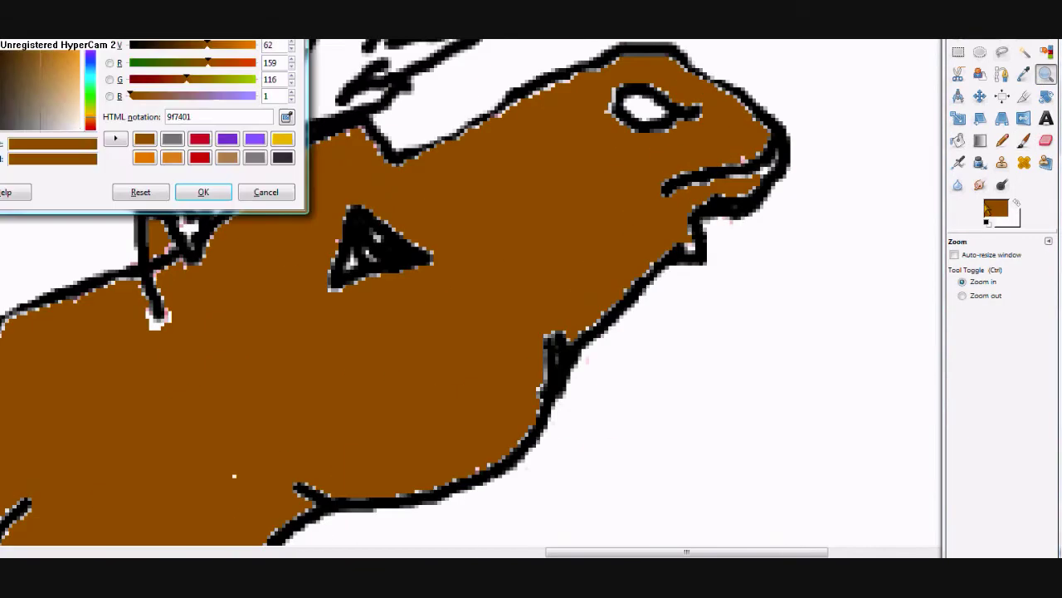
key("shift+d")
left_click_drag(658, 117, 614, 79)
Shade the horse's head with grey strokes at higher opacity, then burn it darker
left_click_drag(651, 207, 664, 253)
left_click_drag(547, 83, 681, 179)
left_click_drag(722, 83, 620, 131)
left_click_drag(990, 271, 1005, 271)
left_click_drag(999, 310, 1002, 309)
mouse_move(614, 91)
left_mouse_down()
mouse_move(713, 67)
mouse_move(598, 124)
left_mouse_up()
left_click_drag(772, 158, 664, 241)
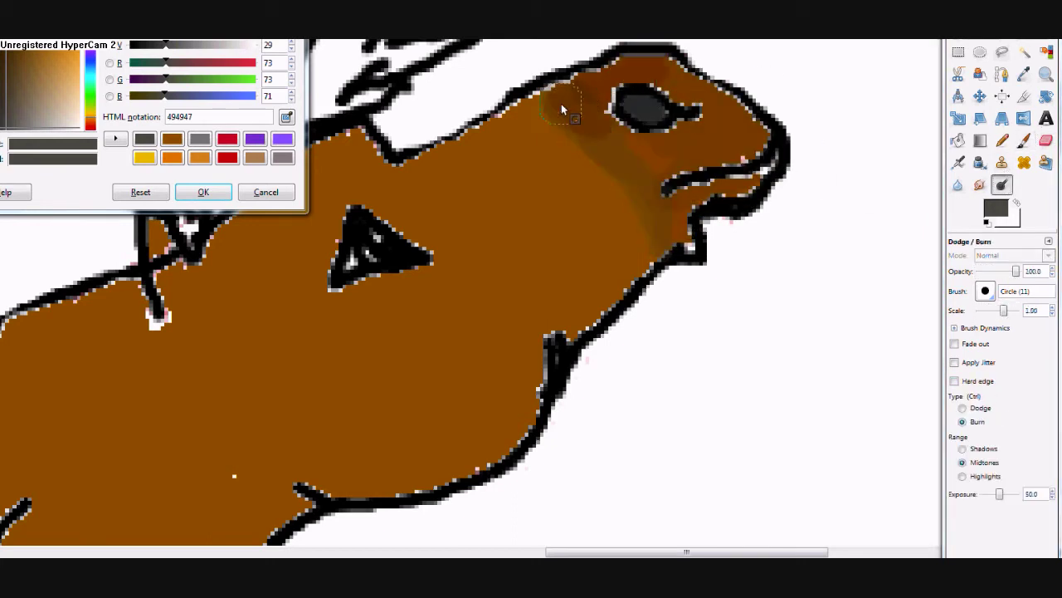
left_click_drag(581, 133, 698, 240)
mouse_move(747, 158)
left_mouse_down()
mouse_move(680, 66)
mouse_move(701, 107)
mouse_move(751, 141)
left_mouse_up()
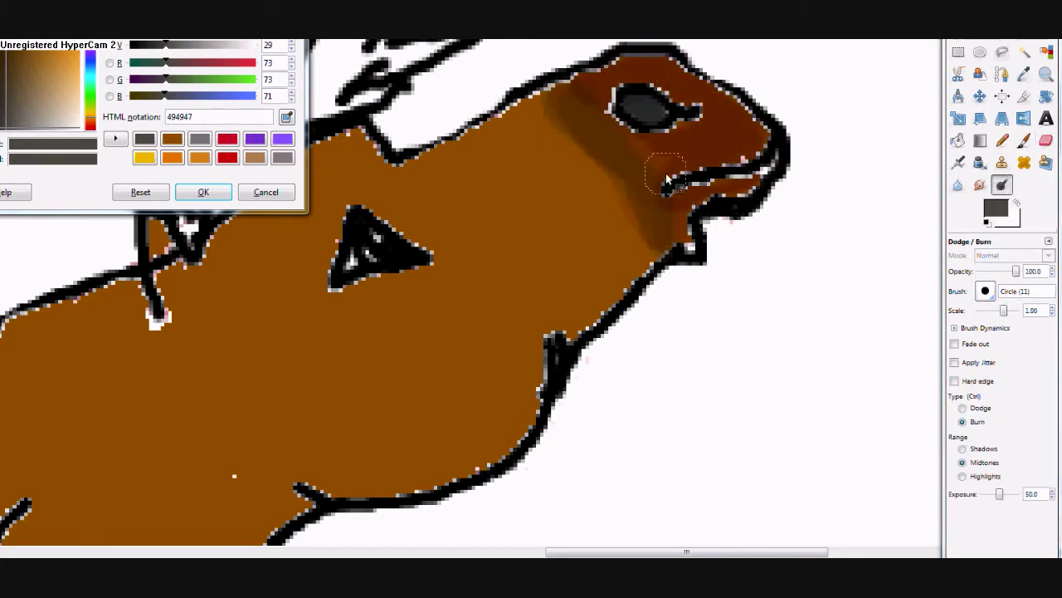
Smudge the shading around the eye and paint a grey rim around the eye and mouth
left_click(979, 184)
mouse_move(614, 91)
left_mouse_down()
mouse_move(635, 120)
mouse_move(676, 107)
mouse_move(697, 116)
left_mouse_up()
key("p")
mouse_move(638, 142)
left_mouse_down()
mouse_move(780, 157)
mouse_move(656, 187)
left_mouse_up()
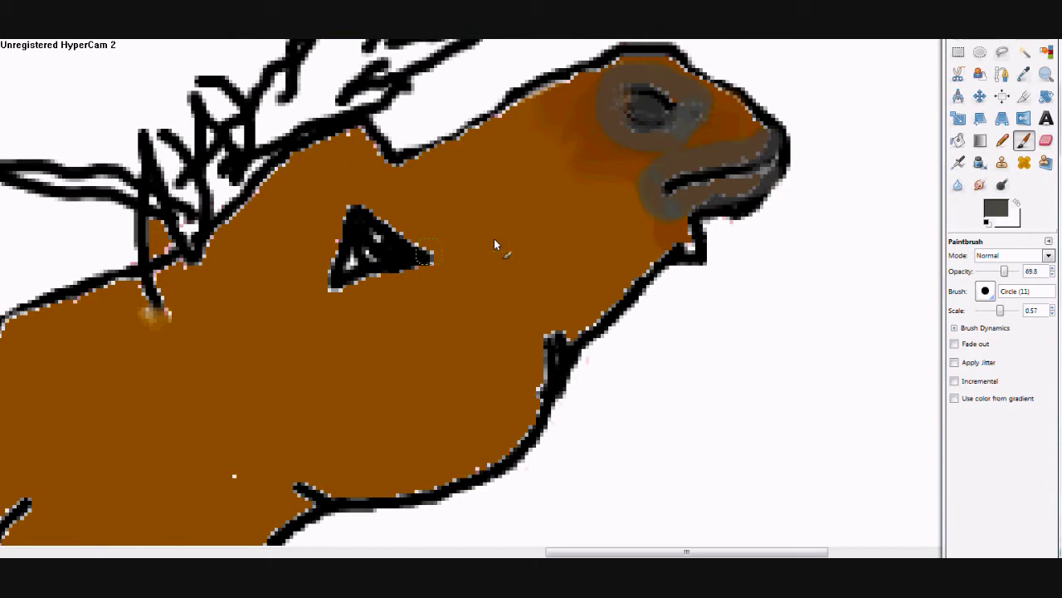
left_click_drag(349, 203, 381, 290)
Pick a warm brown, burn a darker iris and add a white eye highlight
key("d")
left_click(996, 210)
left_click(142, 138)
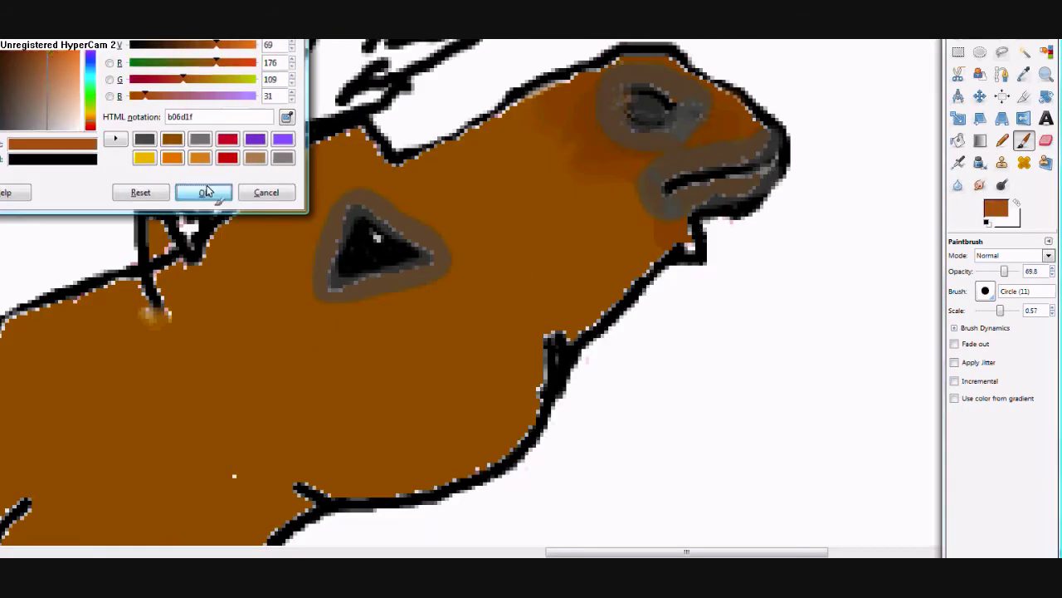
left_click(203, 192)
key("shift+d")
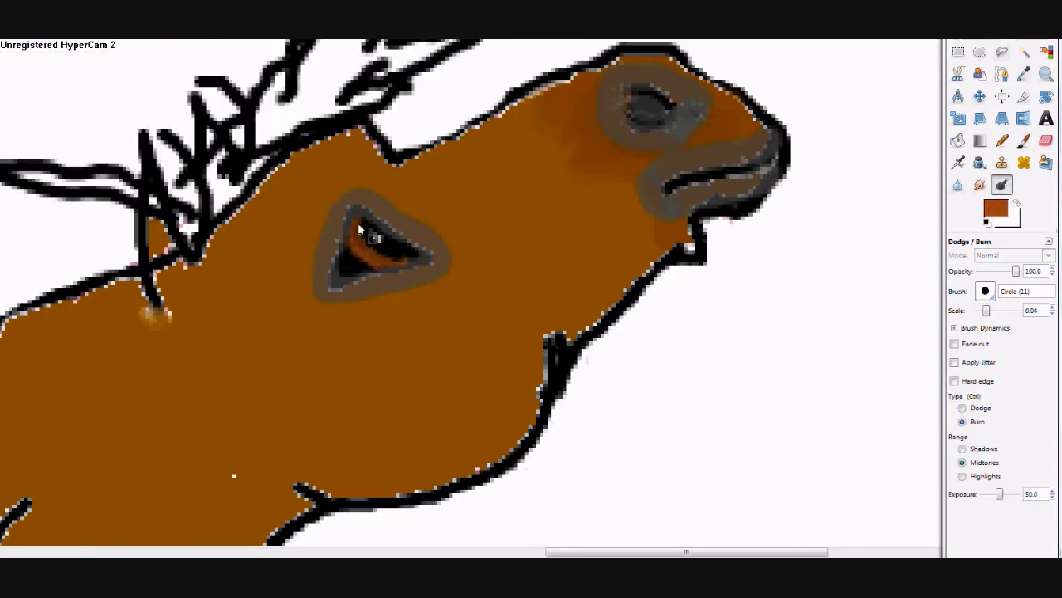
key("p")
key("x")
left_click_drag(347, 253, 361, 269)
key("d")
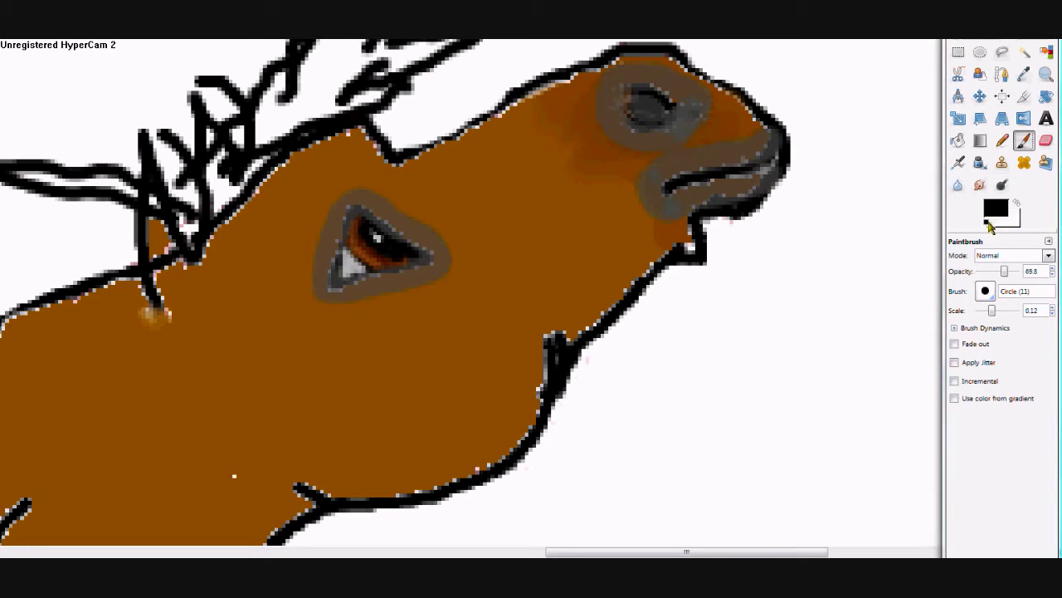
key("o")
left_click(483, 237)
With an enlarged paintbrush, paint a black mane along the horse's neck
left_click(201, 190)
key("p")
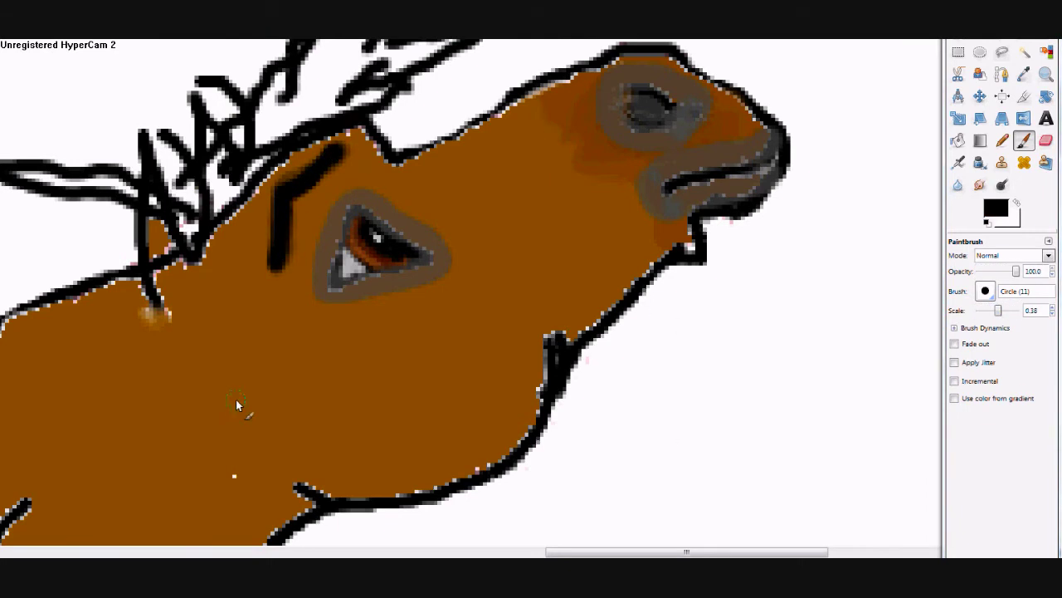
key("minus")
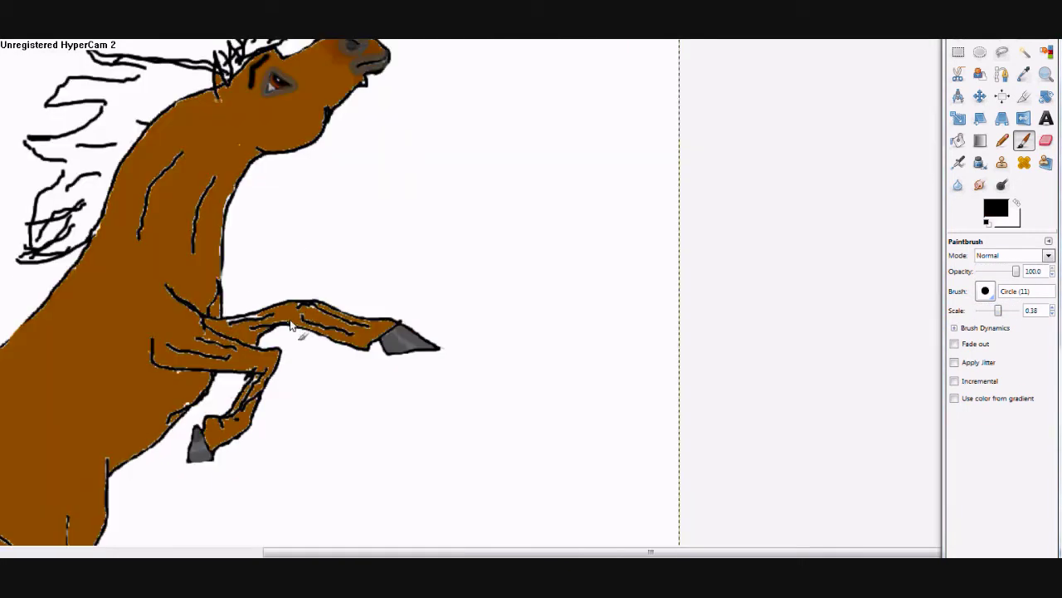
key("minus")
left_click_drag(1011, 312, 1008, 311)
mouse_move(375, 191)
left_mouse_down()
mouse_move(307, 190)
mouse_move(249, 349)
mouse_move(365, 191)
mouse_move(247, 330)
left_mouse_up()
left_click_drag(1008, 310, 1001, 311)
left_click_drag(255, 241, 297, 236)
Smudge the mane's edges into wisps and paint the forelock solid black
key("s")
mouse_move(365, 150)
left_mouse_down()
mouse_move(290, 145)
mouse_move(233, 224)
left_mouse_up()
mouse_move(241, 265)
left_mouse_down()
mouse_move(335, 155)
mouse_move(230, 221)
left_mouse_up()
left_click_drag(469, 149, 531, 92)
mouse_move(266, 274)
left_mouse_down()
mouse_move(216, 371)
mouse_move(282, 365)
left_mouse_up()
key("p")
key("s")
mouse_move(464, 149)
left_mouse_down()
mouse_move(531, 91)
mouse_move(523, 83)
mouse_move(533, 144)
left_mouse_up()
Zoom in on the horse's head and paint over the forelock spikes
key("z")
left_click(448, 162)
key("p")
left_click(413, 218, "ctrl")
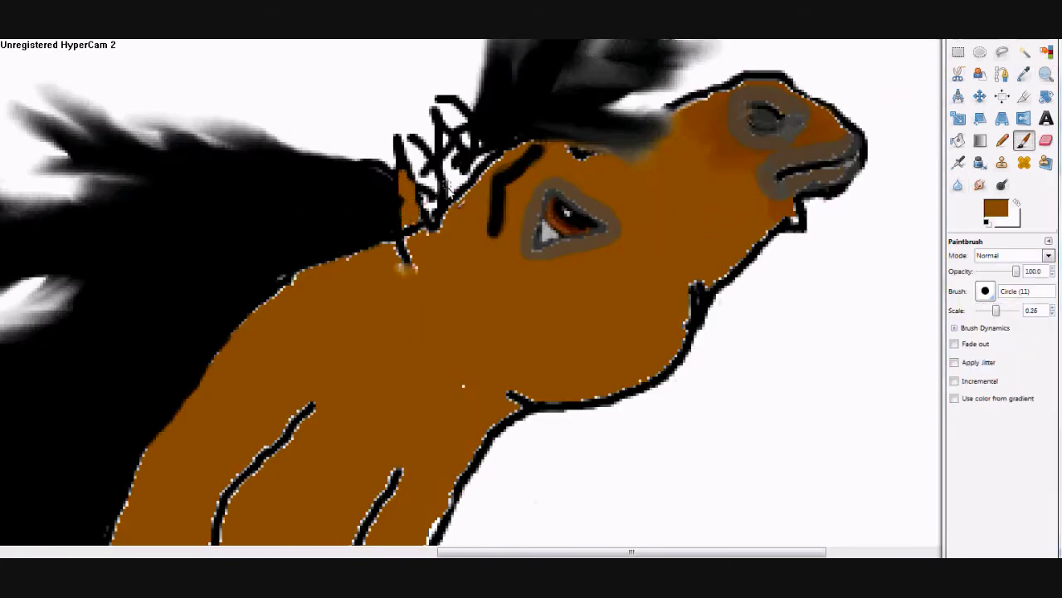
left_click_drag(415, 208, 465, 133)
Select Dodge/Burn, enlarge its brush and adjust the exposure strength
left_click(1002, 184)
left_click_drag(988, 310, 1001, 310)
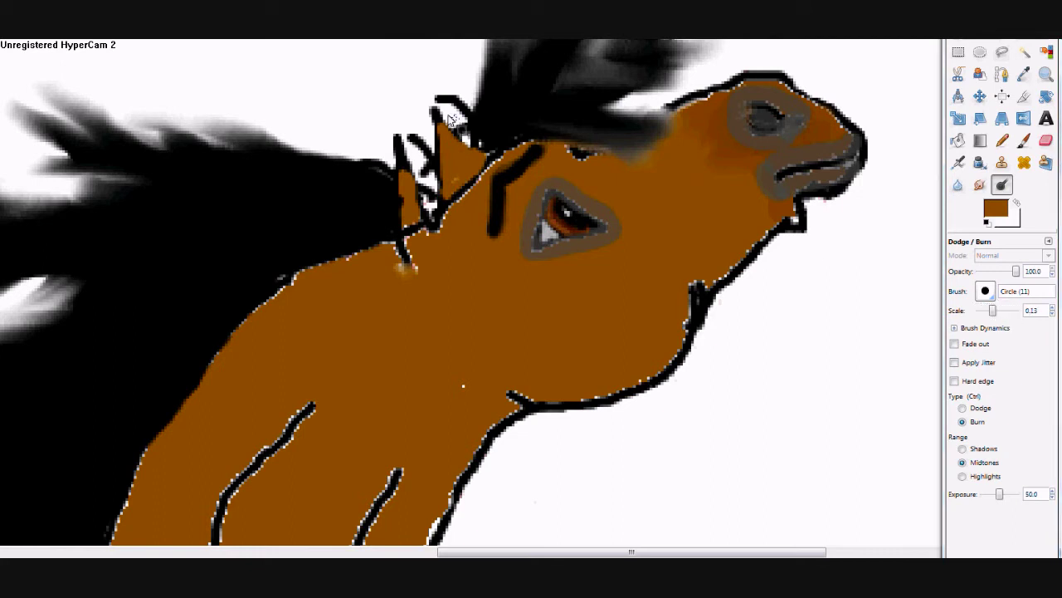
left_click_drag(999, 494, 1018, 494)
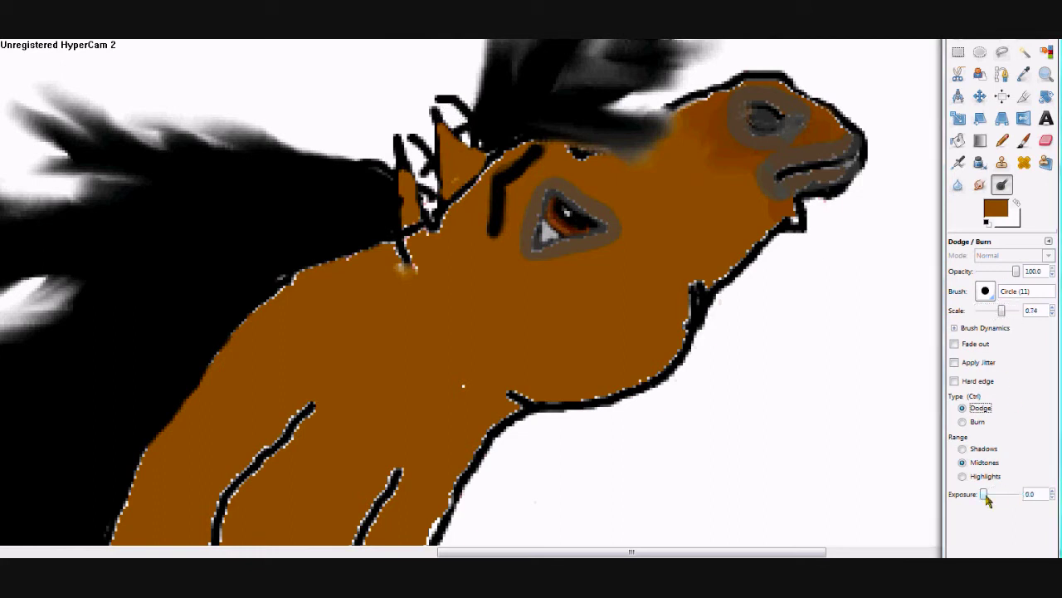
Paint black outlines on the forelock spikes and darken strokes near the ear
key("p")
key("d")
left_click_drag(423, 218, 419, 146)
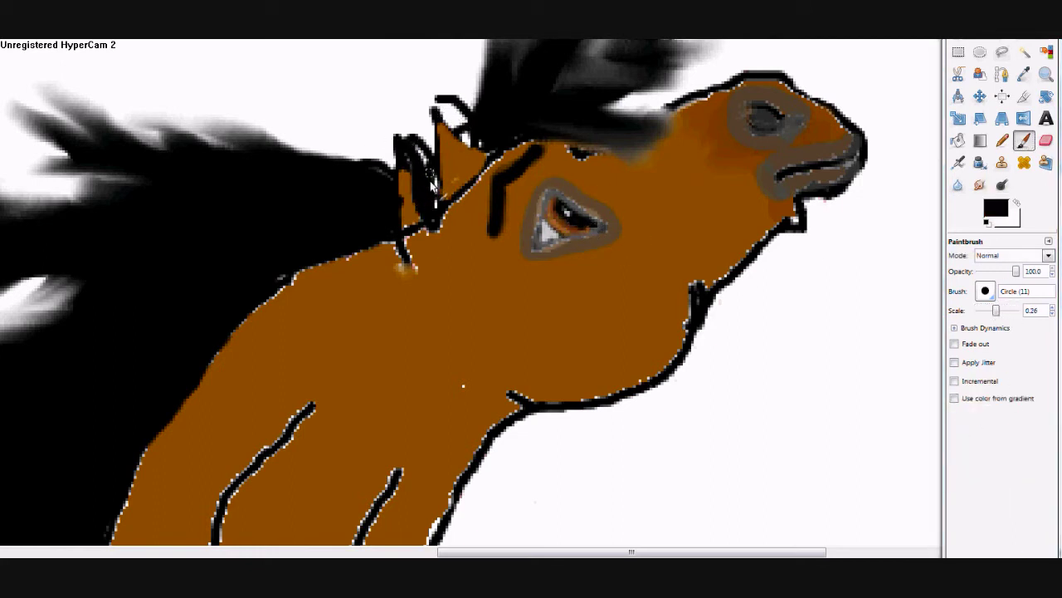
left_click_drag(415, 191, 457, 108)
key("shift+d")
left_click_drag(415, 166, 429, 201)
Smudge the ear outlines and neck area into soft blended shading
left_click(979, 185)
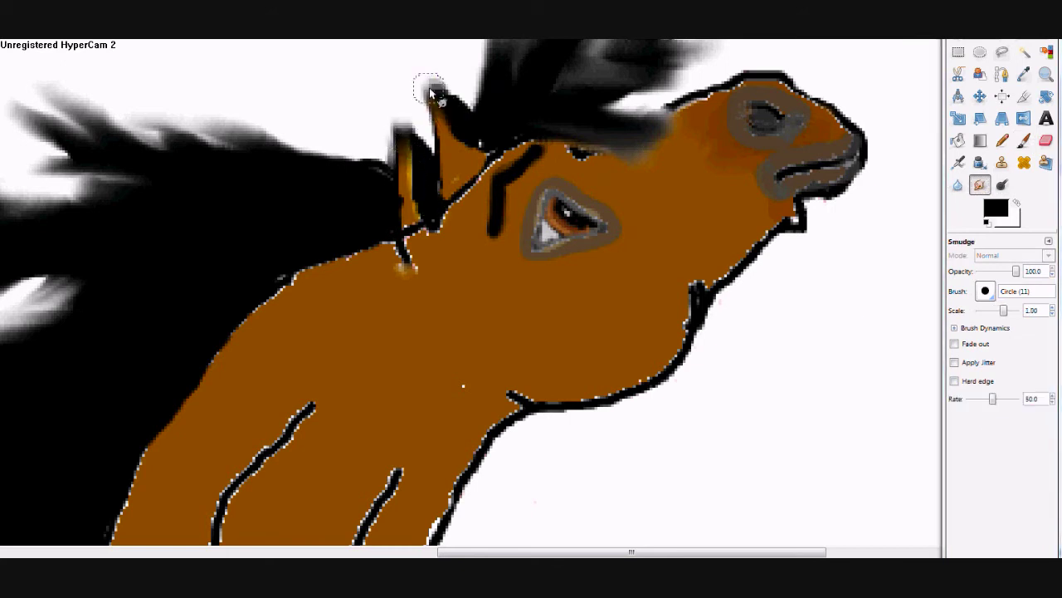
scroll(415, 249, "down", 3)
mouse_move(373, 124)
left_mouse_down()
mouse_move(249, 179)
mouse_move(99, 448)
left_mouse_up()
left_click_drag(313, 314, 216, 407)
left_click_drag(199, 502, 307, 278)
scroll(417, 385, "down", 9)
mouse_move(269, 231)
left_mouse_down()
mouse_move(432, 317)
mouse_move(897, 332)
mouse_move(688, 372)
left_mouse_up()
Smudge the dark lines on the forelegs softer
left_click_drag(714, 315, 373, 324)
left_click_drag(647, 282, 763, 357)
scroll(425, 264, "down", 3)
mouse_move(425, 263)
left_mouse_down()
mouse_move(470, 439)
mouse_move(518, 378)
left_mouse_up()
scroll(518, 378, "down", 5)
scroll(454, 341, "left", 8)
scroll(454, 340, "down", 3)
Smudge the remaining leg lines into soft shading
scroll(454, 341, "down", 5)
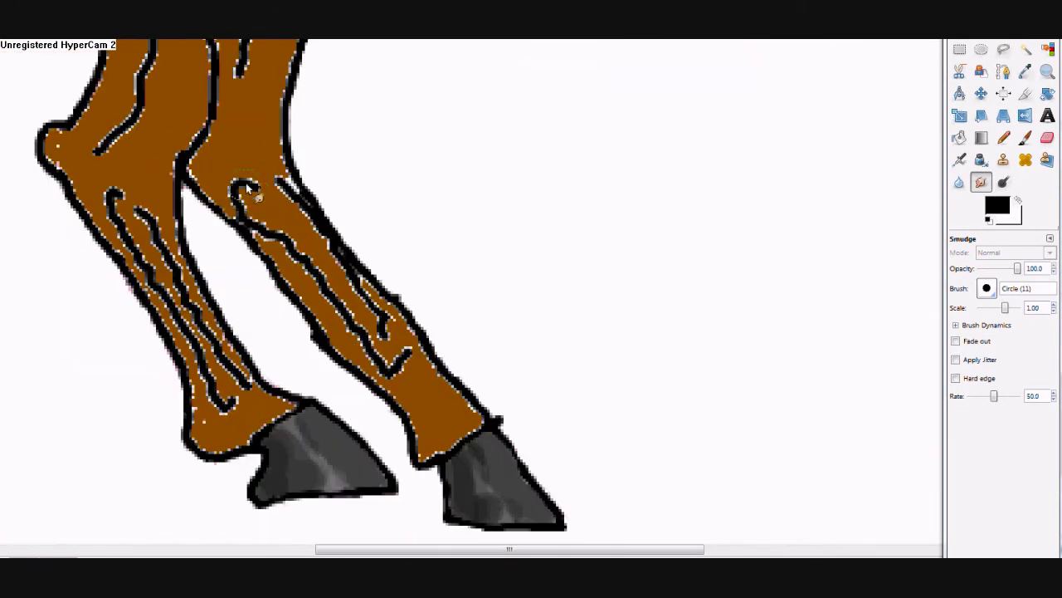
left_click_drag(241, 187, 402, 365)
scroll(402, 366, "up", 6)
left_click_drag(133, 248, 161, 343)
scroll(145, 220, "down", 6)
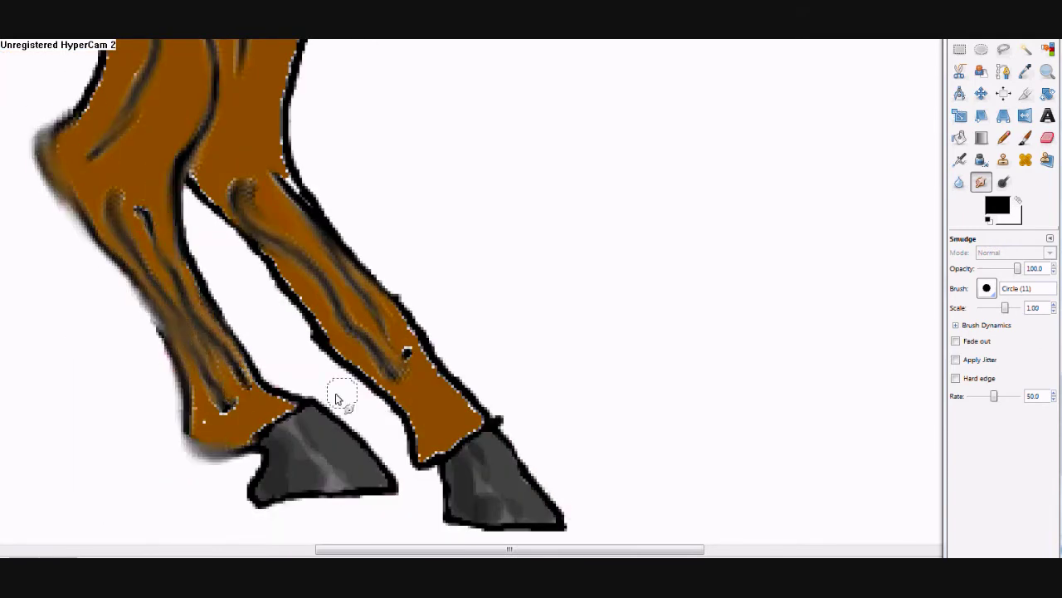
scroll(343, 403, "down", 3)
scroll(227, 207, "down", 3)
scroll(742, 273, "up", 1)
Paint the tail solid black, undoing the oversized strokes
left_click(1025, 138)
left_click_drag(266, 224, 280, 268)
key("ctrl+z")
mouse_move(357, 201)
left_mouse_down()
mouse_move(253, 253)
mouse_move(365, 212)
left_mouse_up()
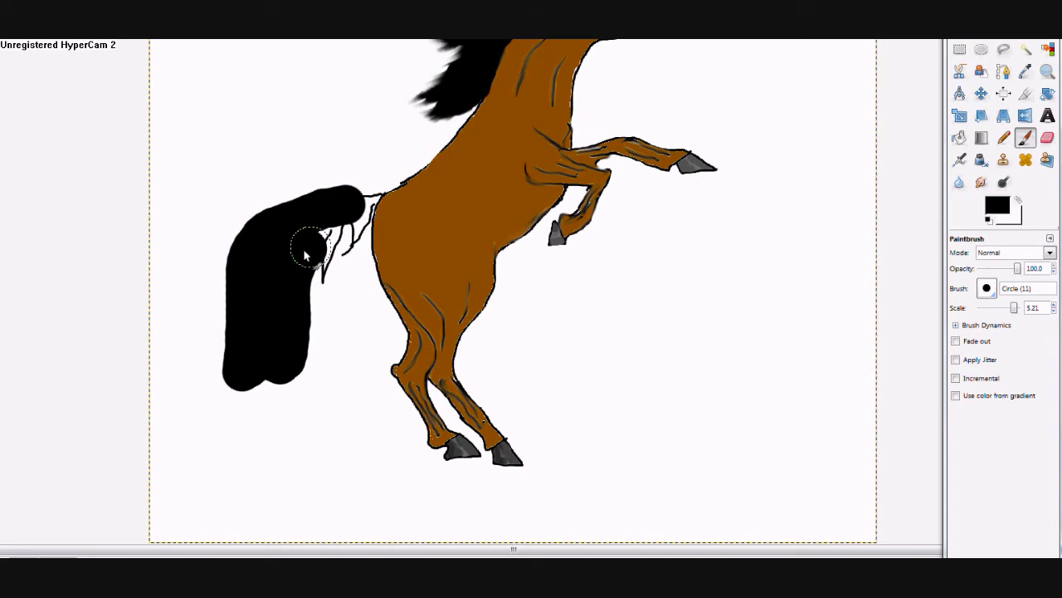
left_click_drag(1014, 307, 1005, 307)
key("ctrl+z")
mouse_move(286, 235)
left_mouse_down()
mouse_move(279, 228)
mouse_move(280, 267)
mouse_move(332, 207)
left_mouse_up()
Smudge the tail into wispy strands, blacken its base, and zoom out
key("s")
left_click_drag(327, 266, 339, 209)
key("p")
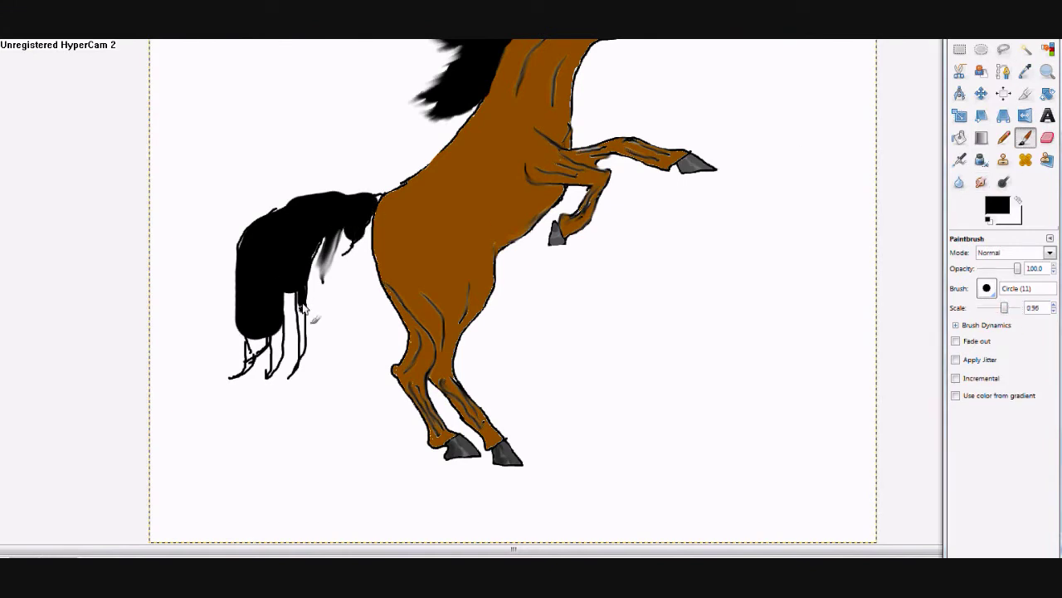
left_click_drag(303, 309, 278, 366)
key("s")
mouse_move(319, 204)
left_mouse_down()
mouse_move(236, 240)
mouse_move(233, 386)
mouse_move(309, 322)
mouse_move(351, 256)
mouse_move(204, 299)
mouse_move(218, 249)
left_mouse_up()
key("minus")
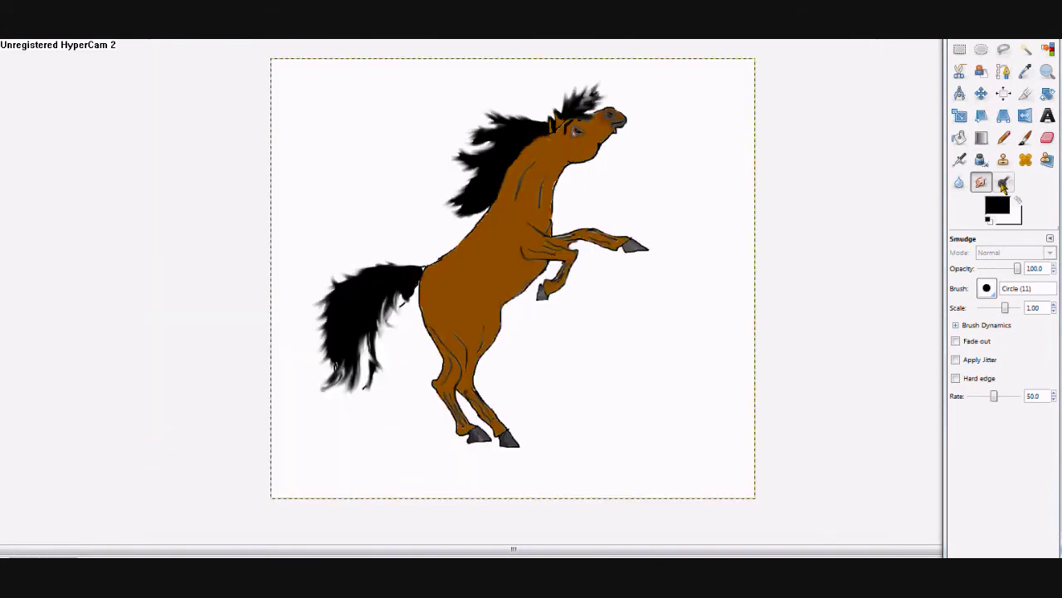
Set Dodge/Burn to Burn with a larger Circle (19) brush and adjusted exposure for body shading
left_click(1004, 184)
left_click_drag(1014, 493, 1012, 493)
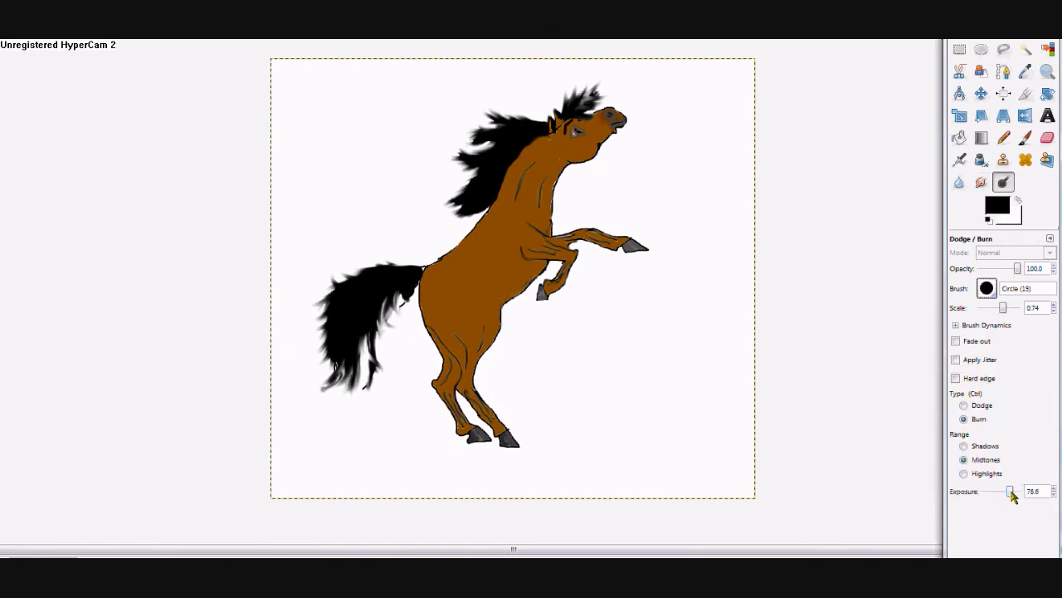
left_click_drag(1006, 311, 1010, 309)
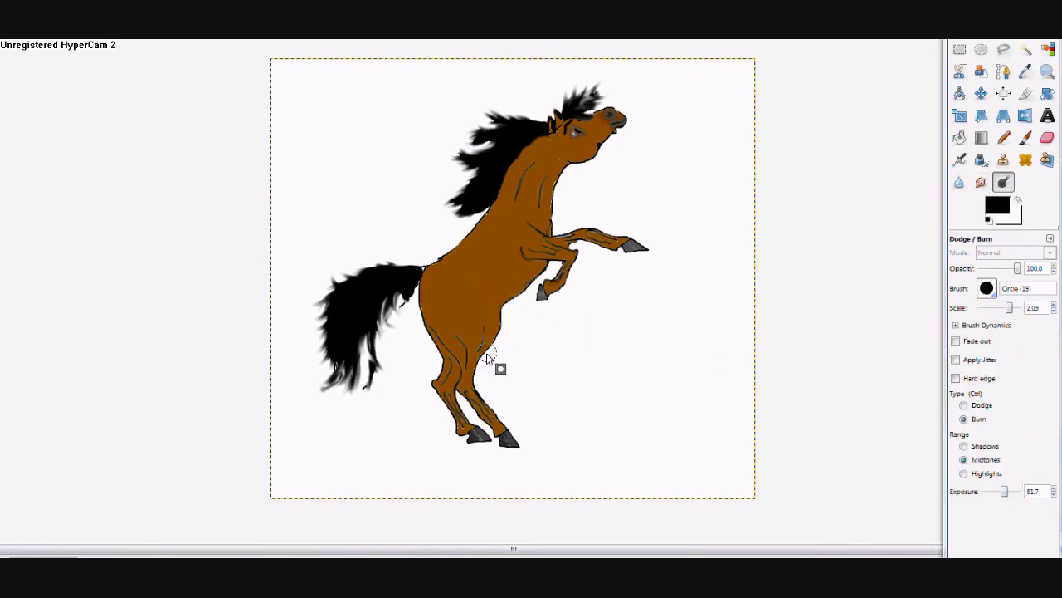
key("ctrl")
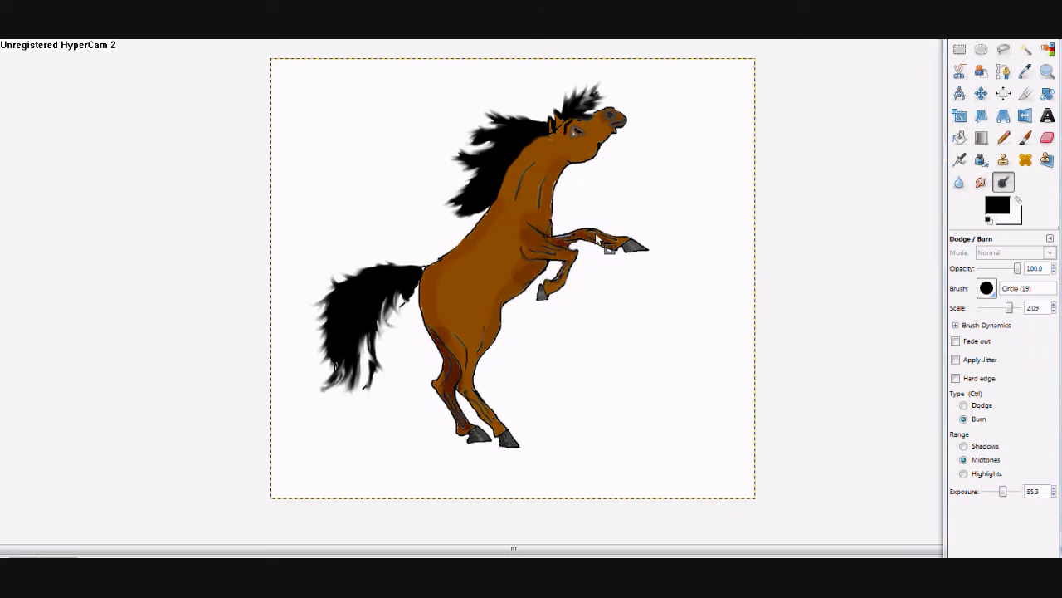
left_click_drag(1009, 307, 1000, 307)
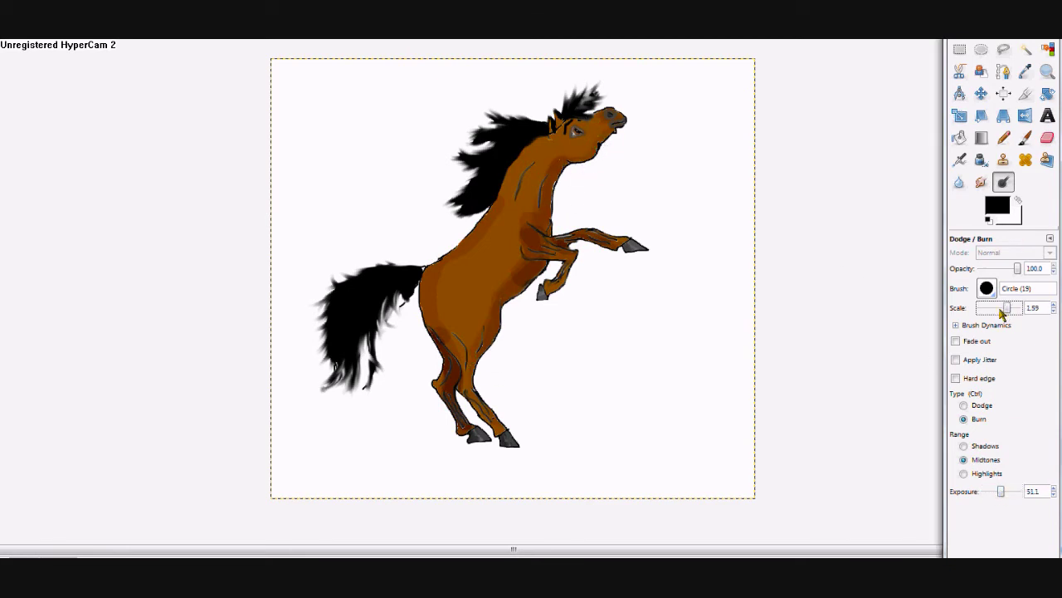
Zoom in around the eye for a thin line, then zoom out for 37.7-opacity body shading
key("z")
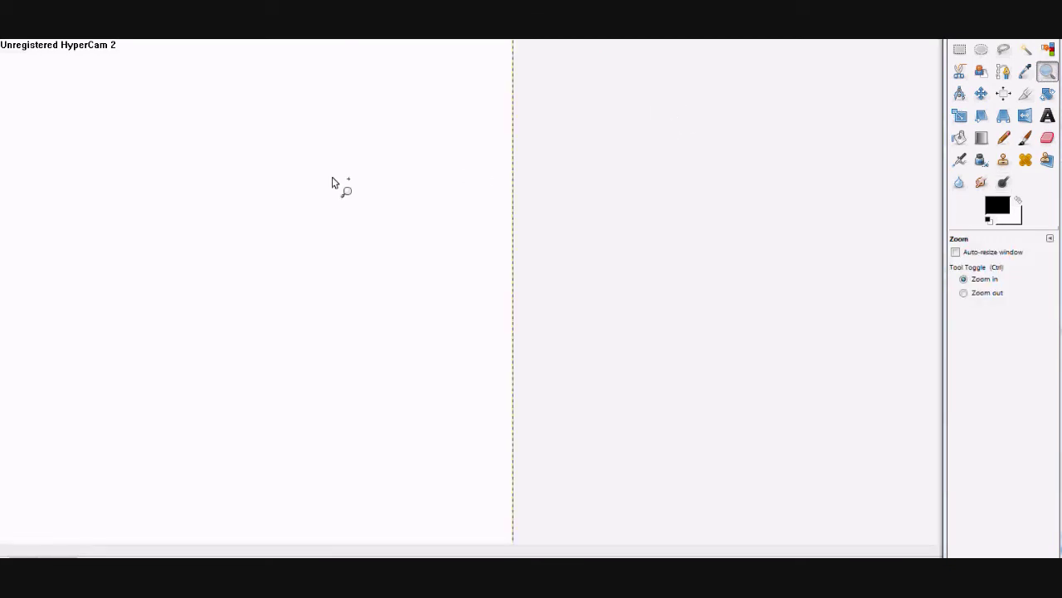
left_click(571, 122)
left_click(649, 131)
key("p")
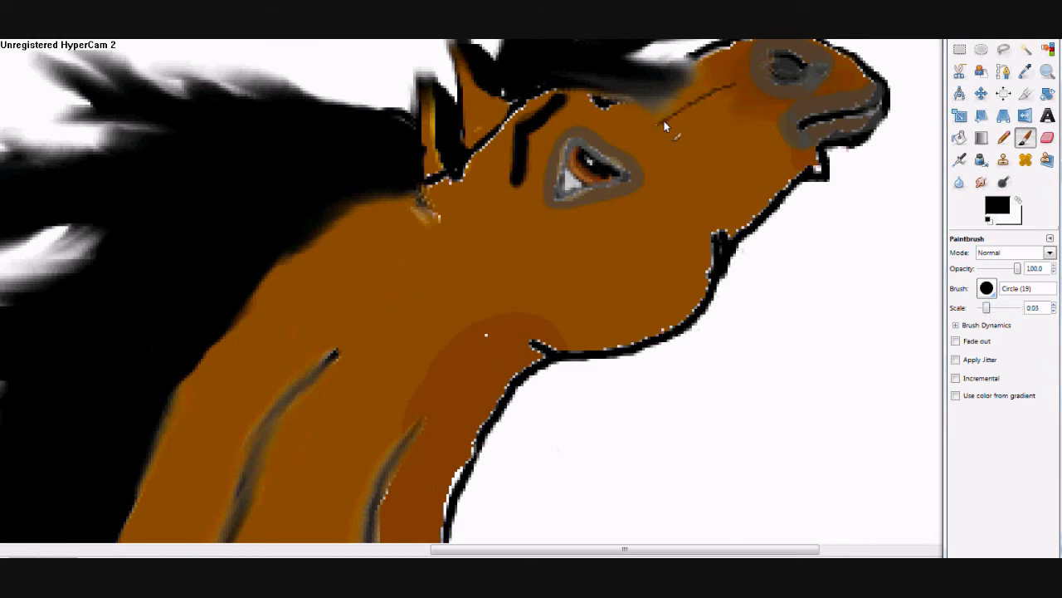
key("shift+ctrl+j")
key("s")
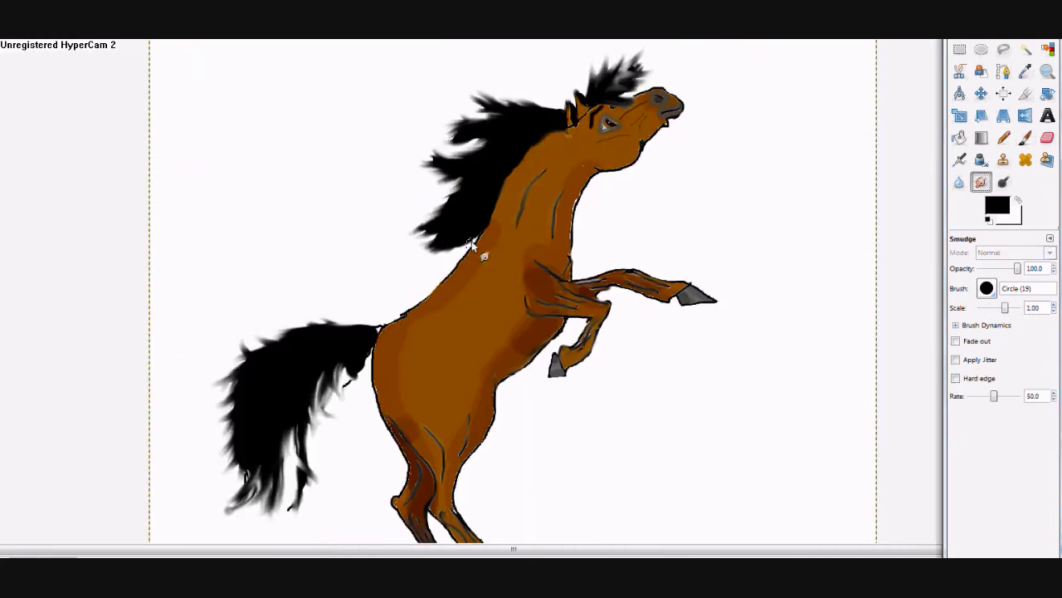
left_click(1029, 140)
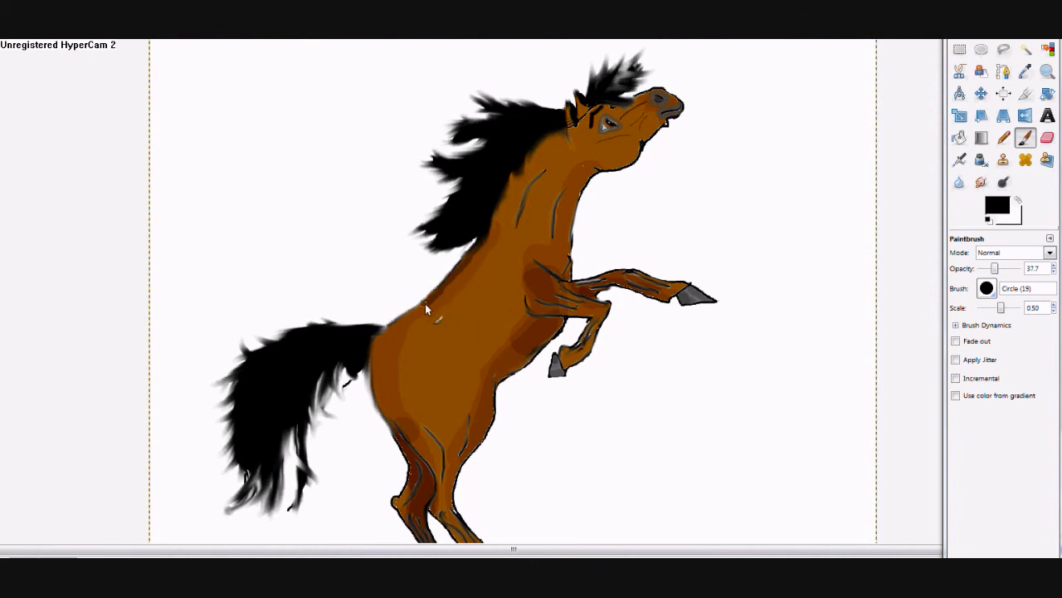
key("s")
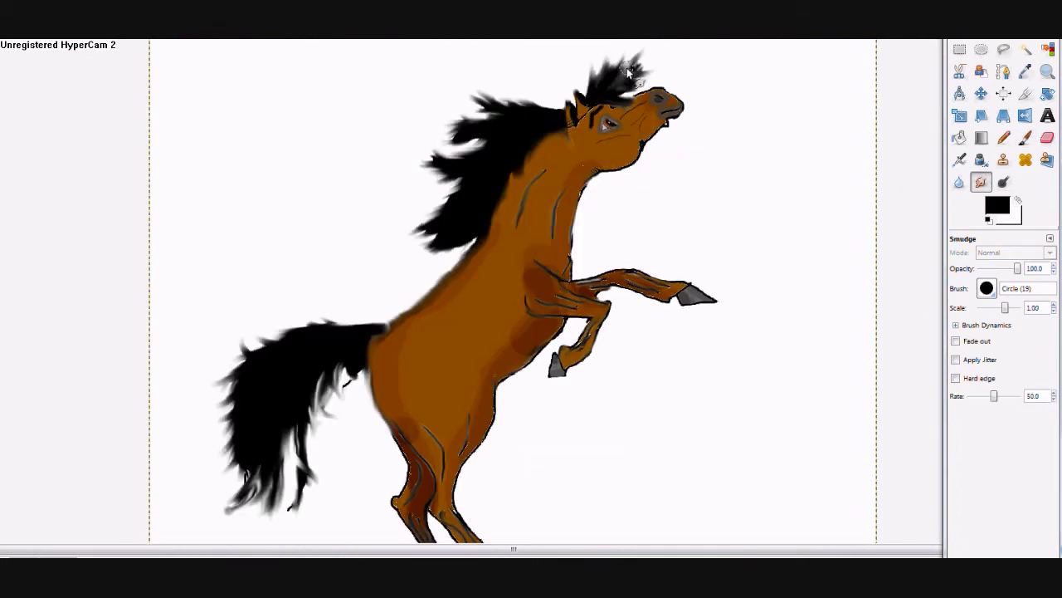
Switch Dodge/Burn to Dodge and lighten highlight streaks on the belly and chest
key("shift+d")
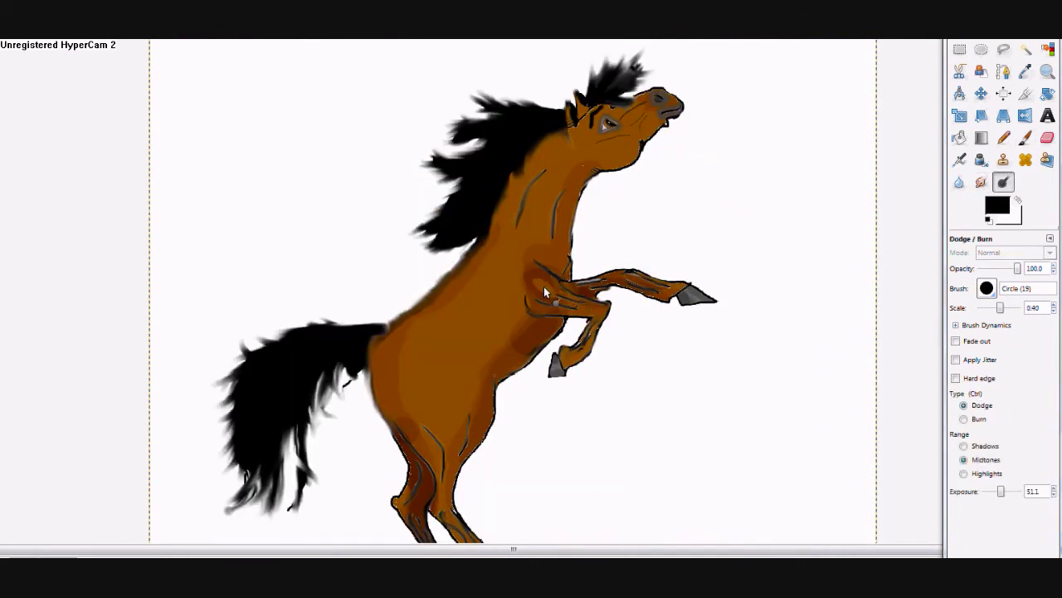
key("ctrl")
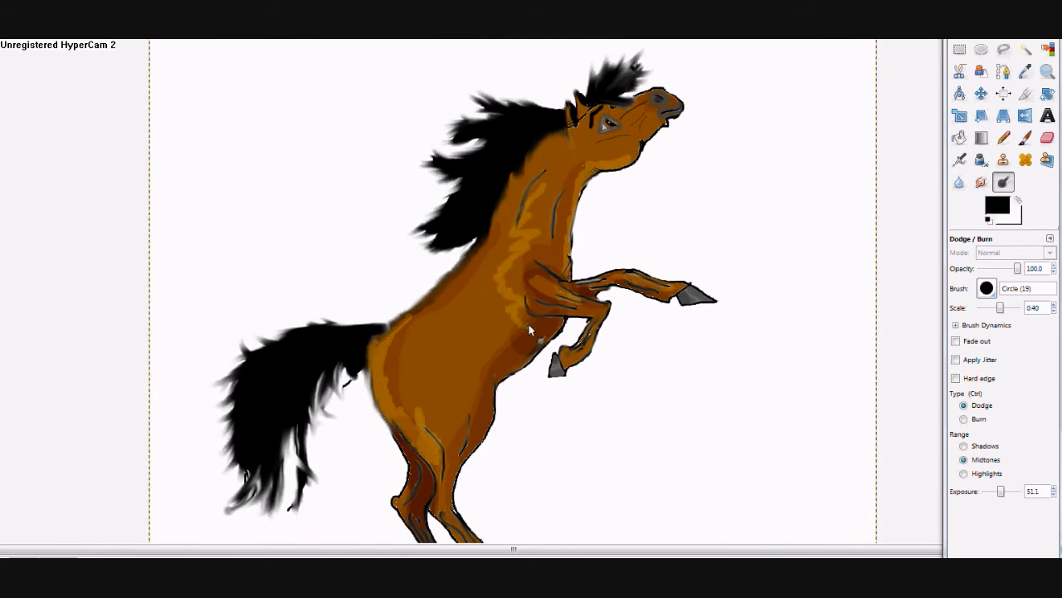
left_click_drag(469, 356, 473, 419)
left_click_drag(398, 428, 435, 332)
key("s")
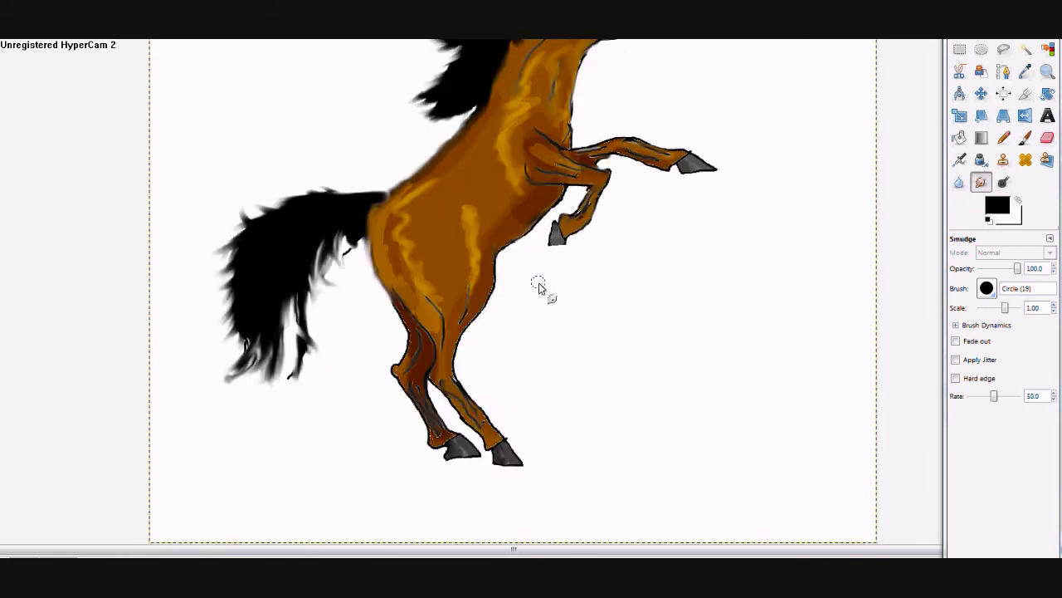
type("DONE!!!!!!")
Close the Text Editor to finalize the DONE!!!!!! text layer
left_click(622, 230)
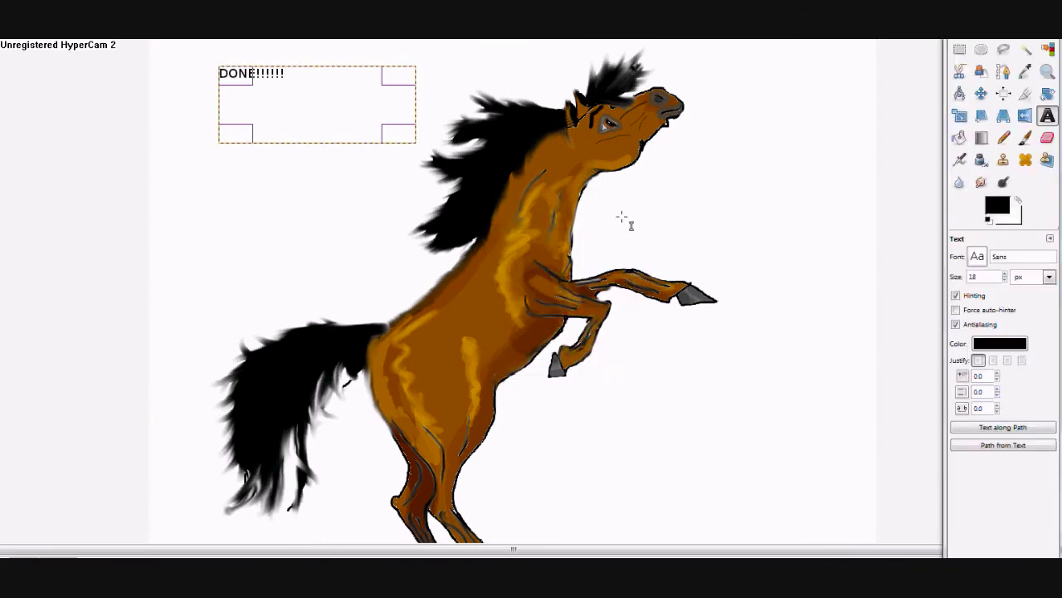